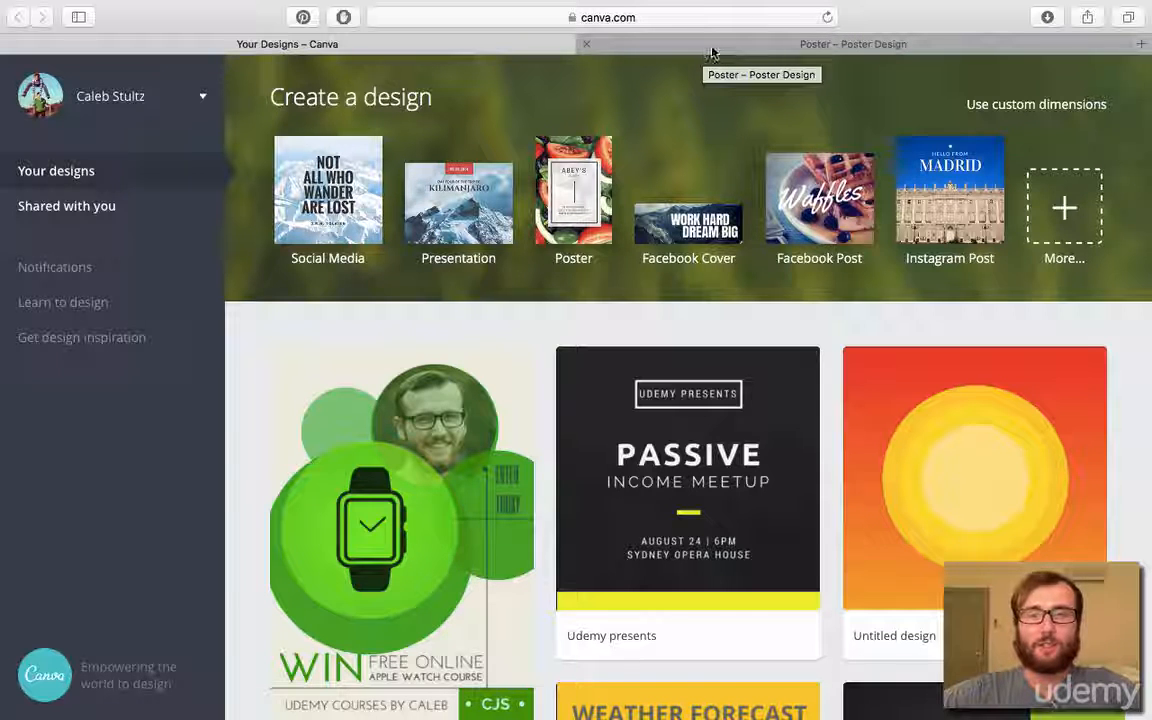
Step: Open the existing poster design and replace its layout with the green "Season Ending Sale" template
left_click(710, 47)
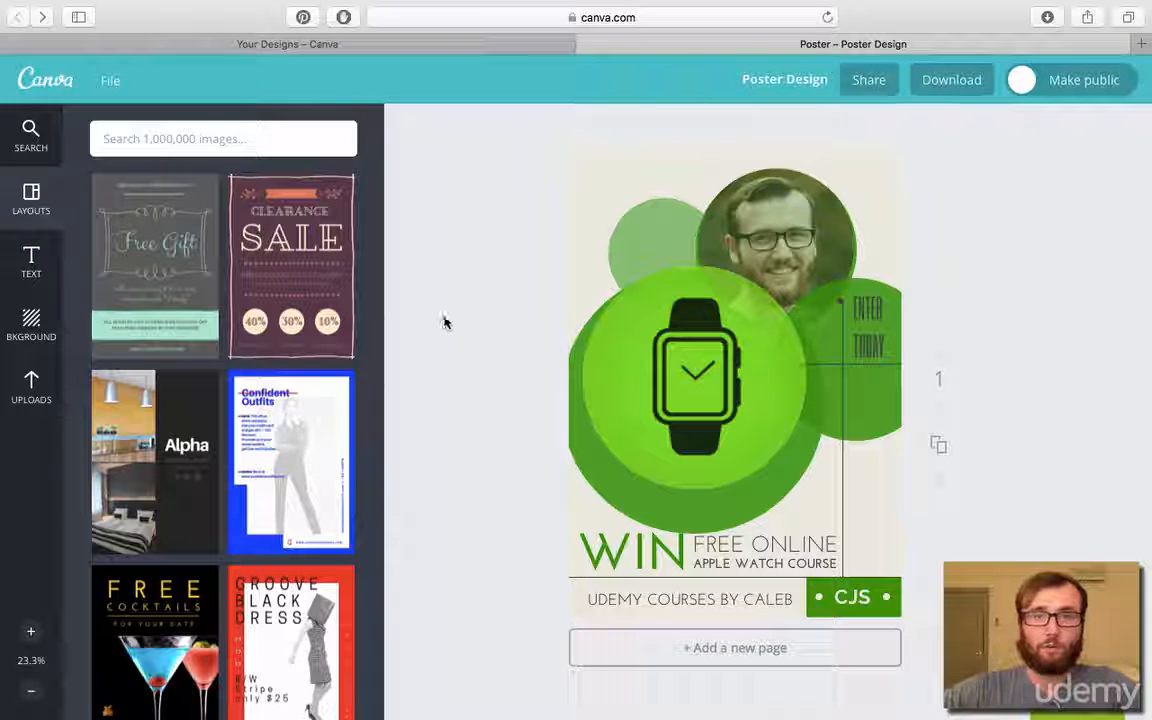
scroll(255, 360, "down", 3)
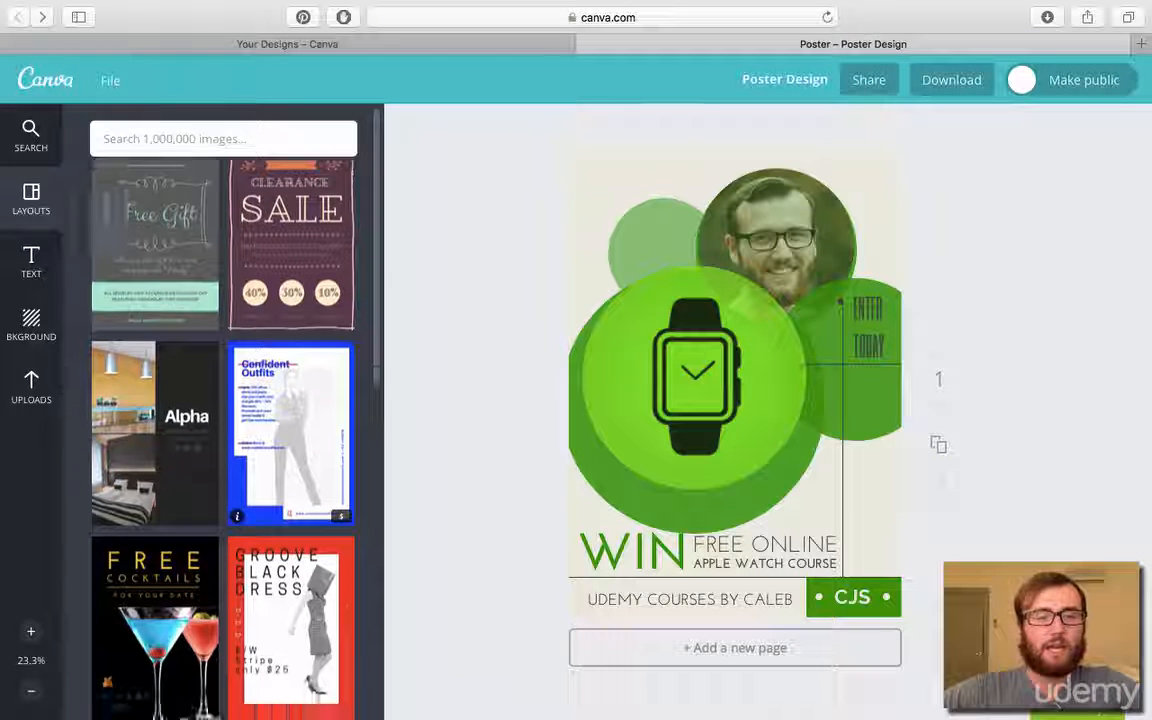
scroll(255, 385, "down", 12)
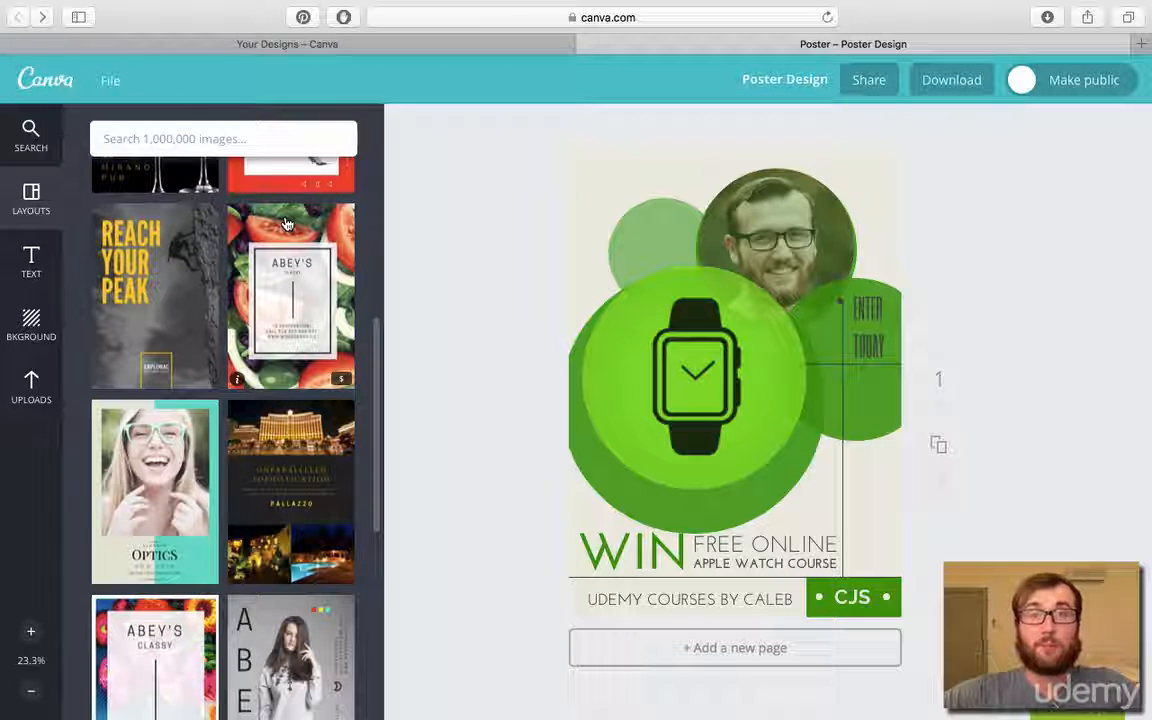
scroll(261, 253, "down", 6)
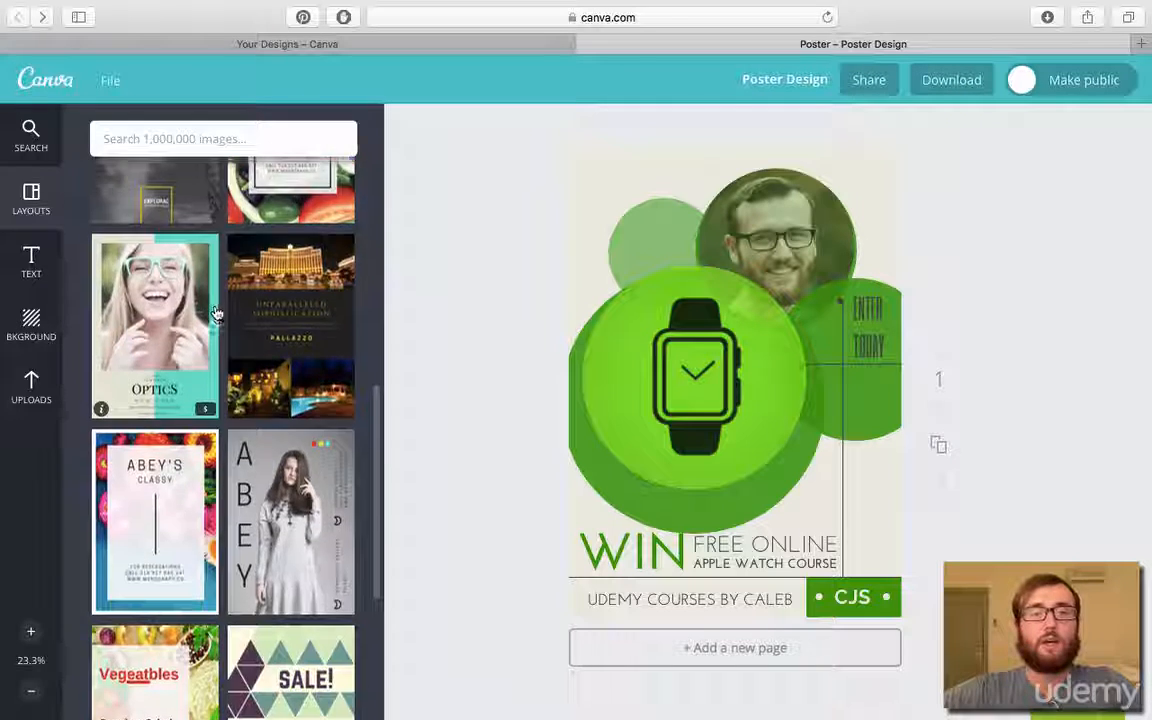
scroll(312, 375, "up", 9)
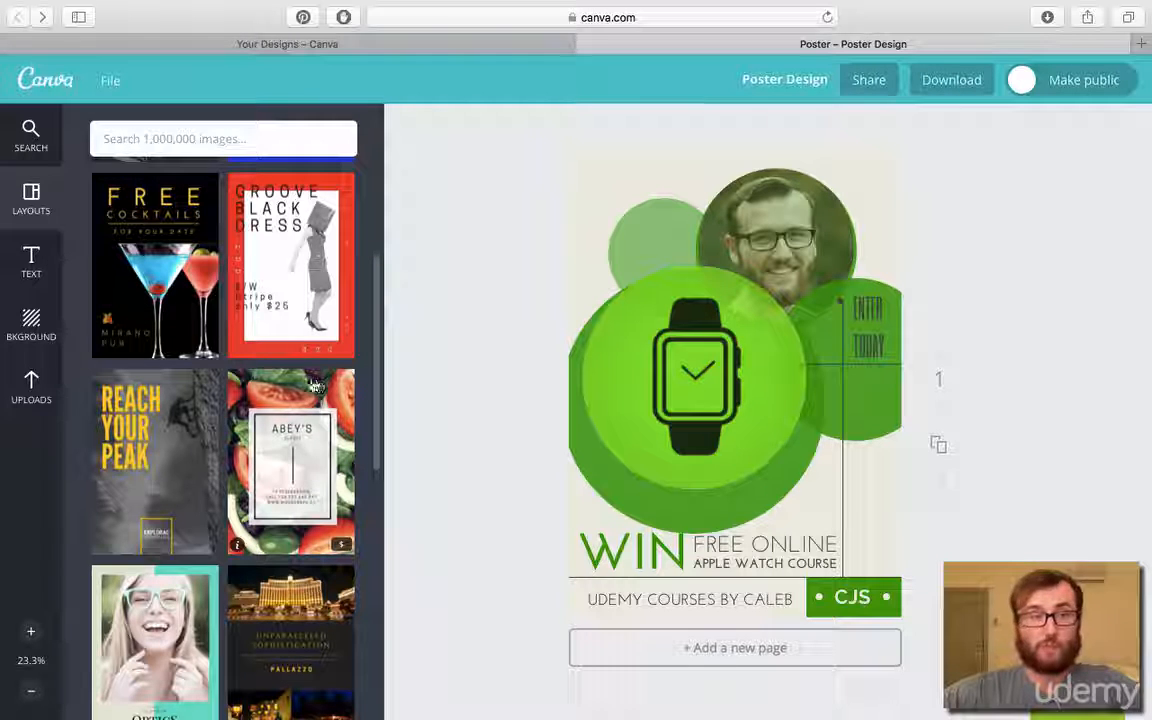
scroll(230, 415, "down", 10)
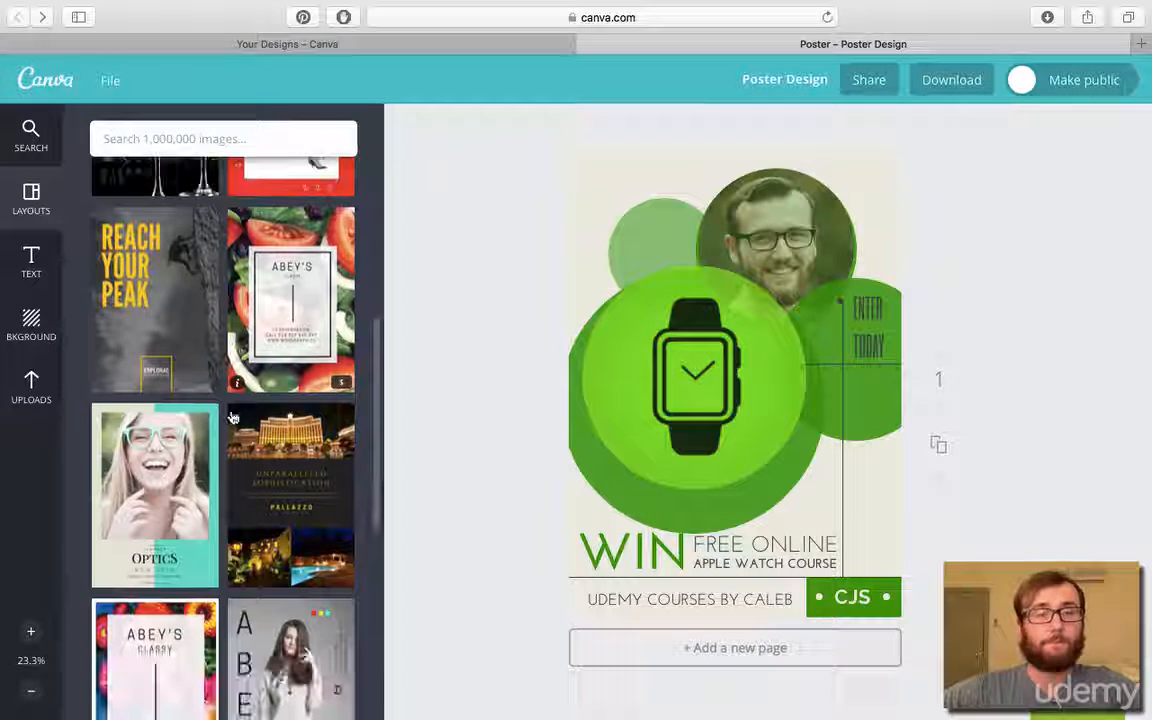
scroll(240, 416, "down", 8)
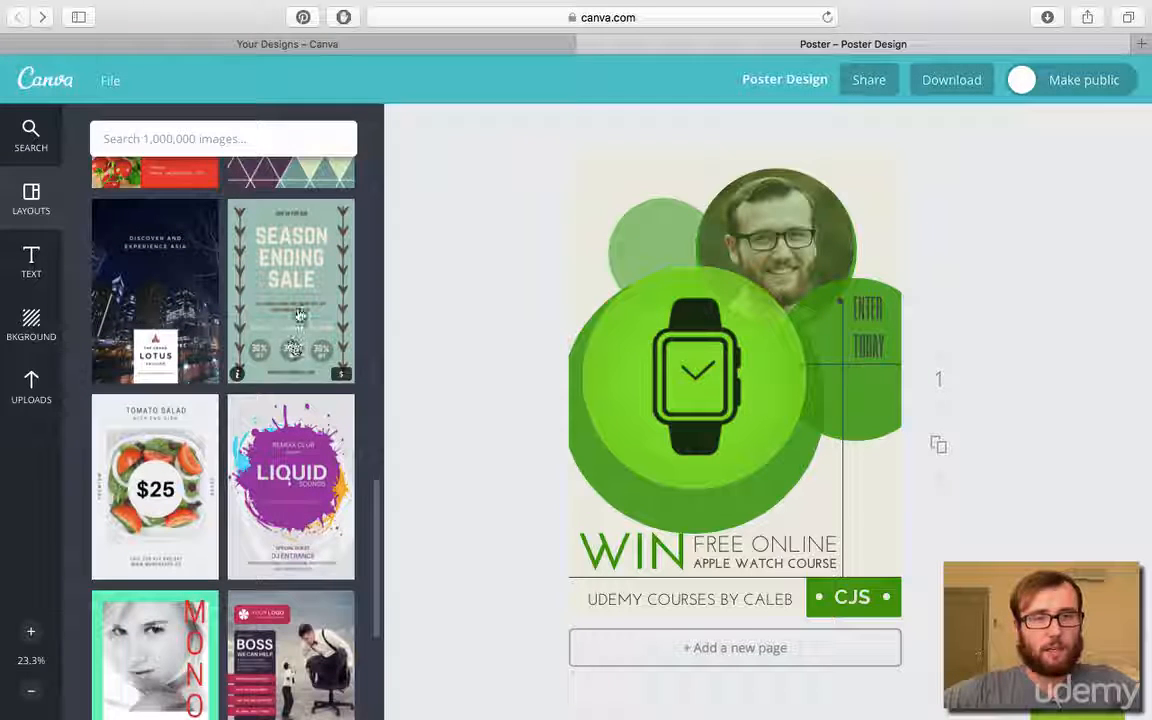
left_click(299, 316)
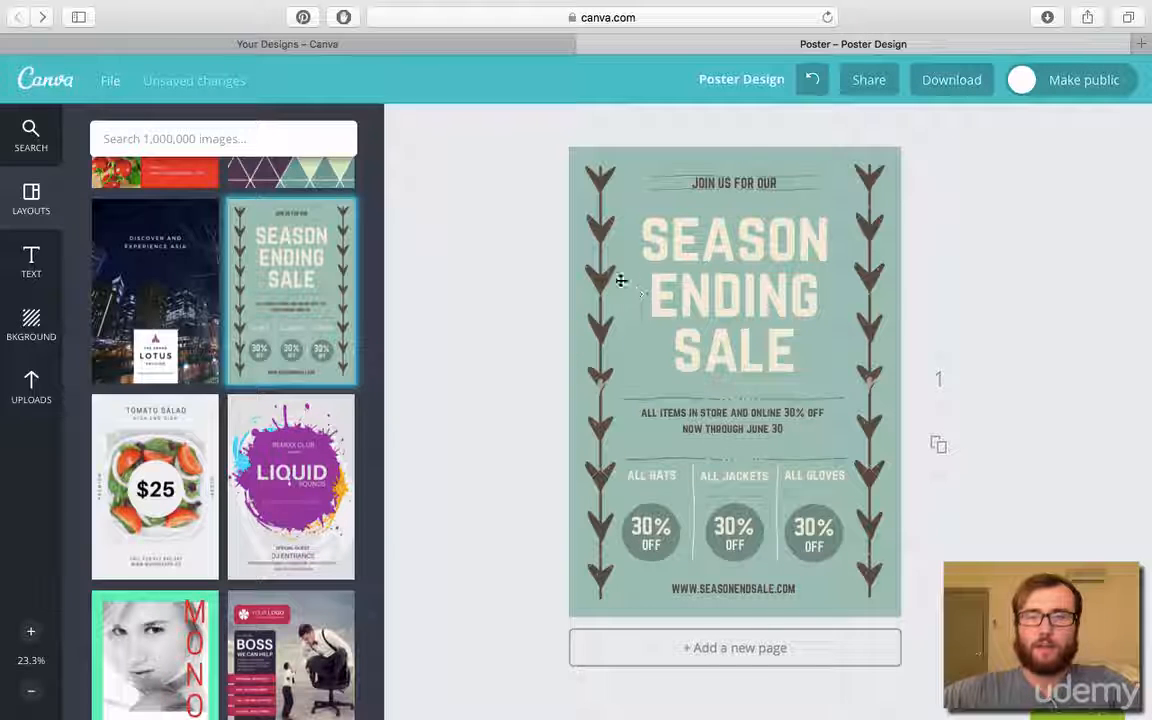
Step: Delete the two vertical arrow borders along both sides of the Season Ending Sale poster
left_click(591, 303)
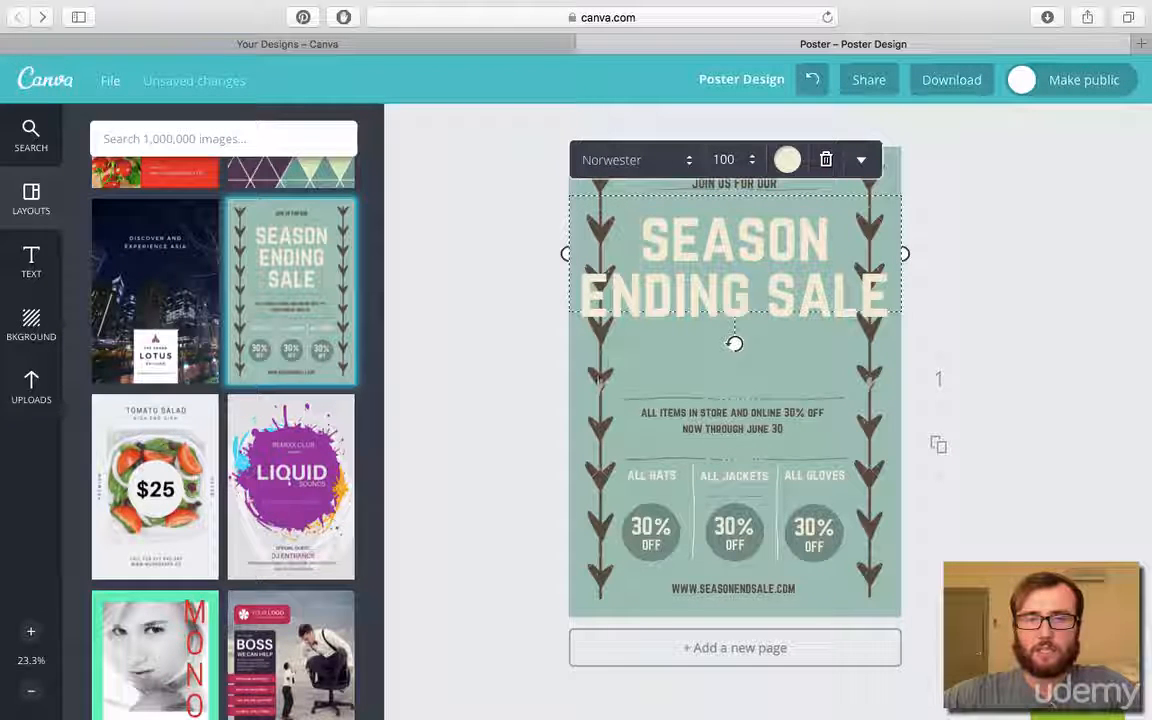
left_click(540, 362)
left_click(612, 300)
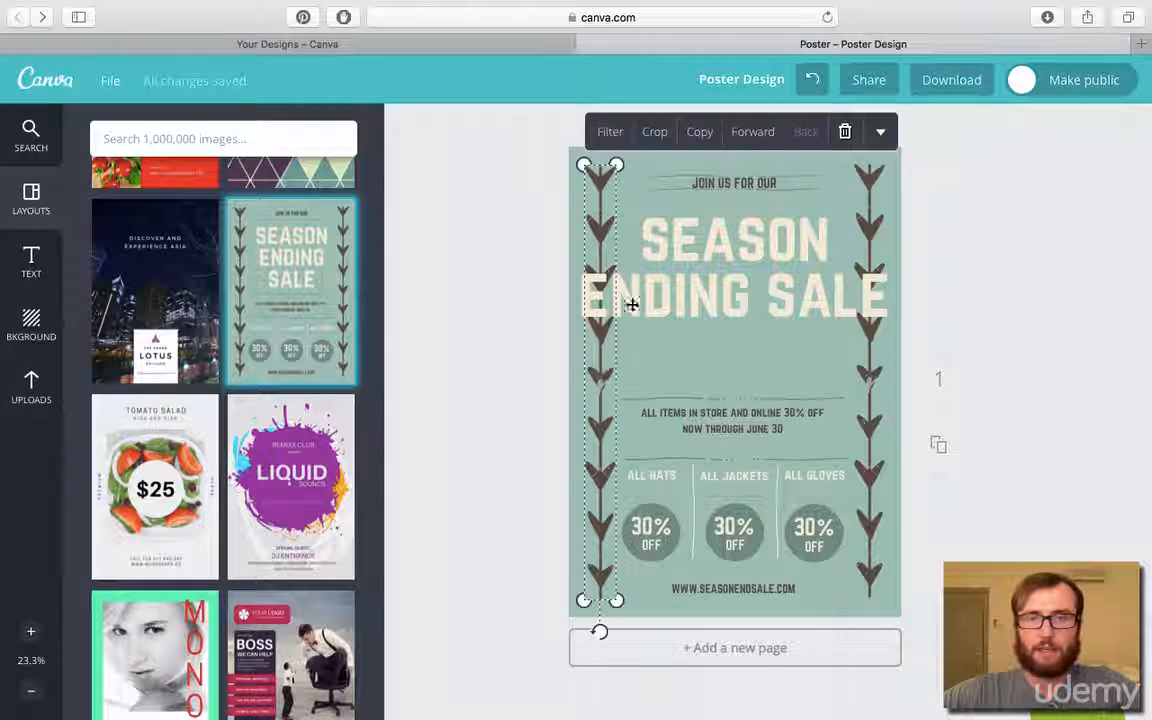
left_click(845, 132)
left_click(866, 280)
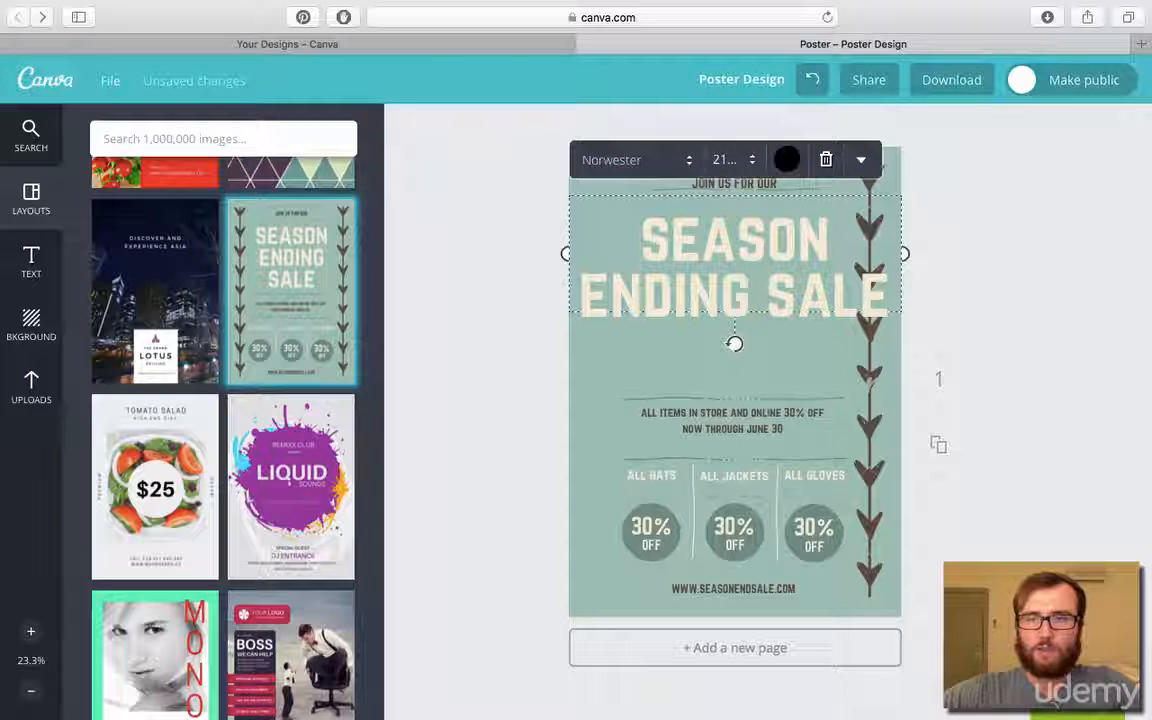
left_click(864, 338)
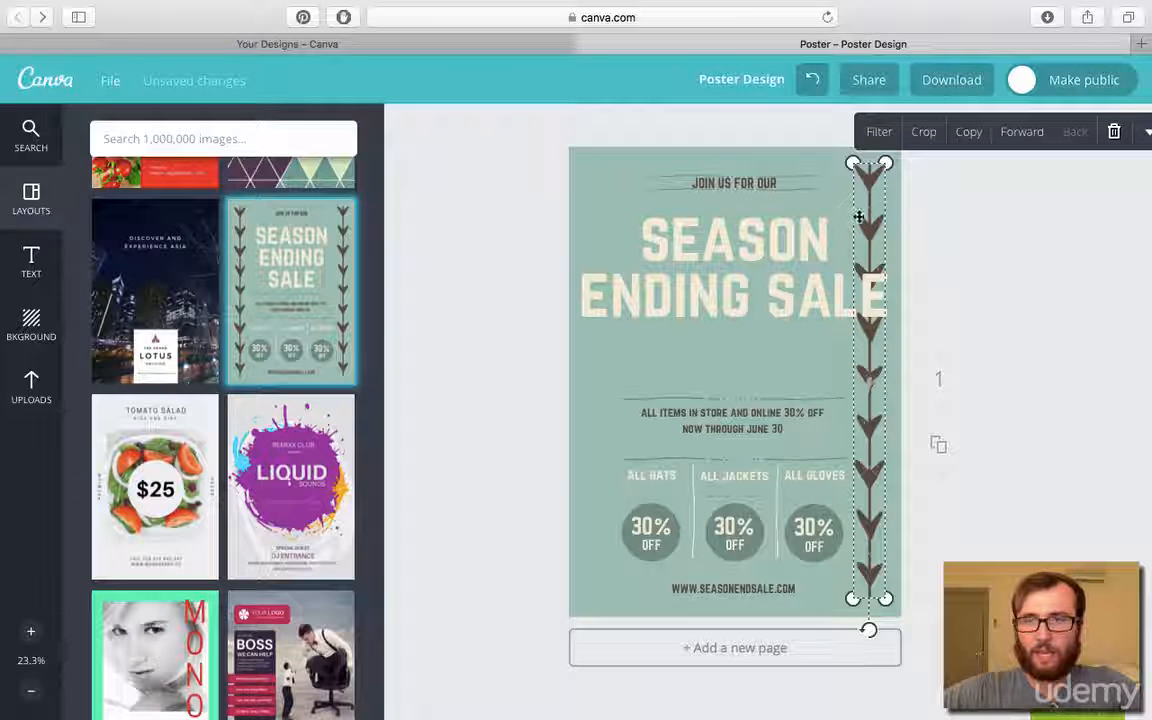
left_click(1112, 132)
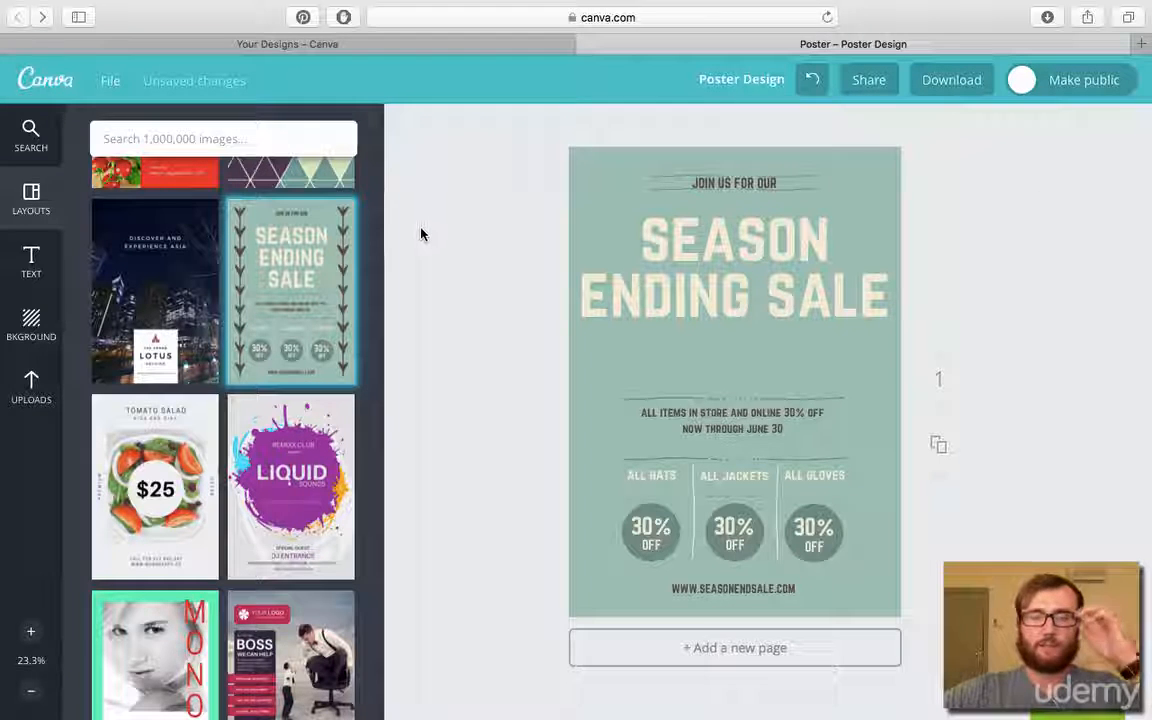
Step: Search the image library for "wheat" and look through the results for artwork that suits the poster
left_click(187, 140)
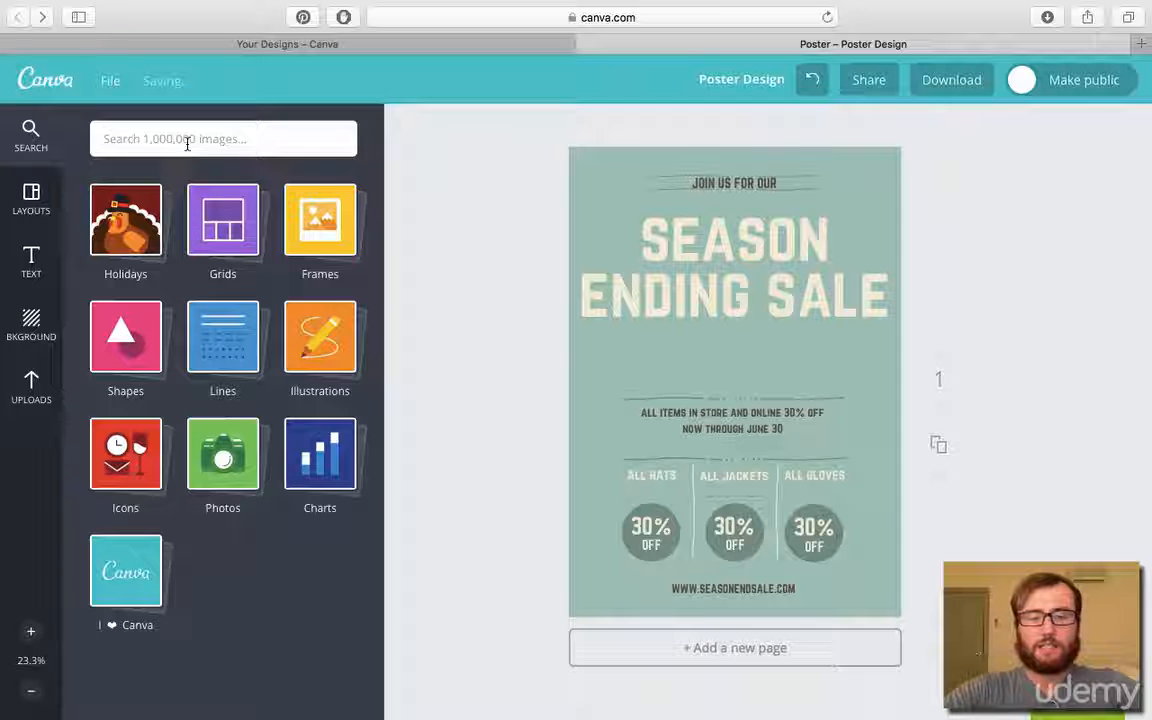
type("wheat")
key("Return")
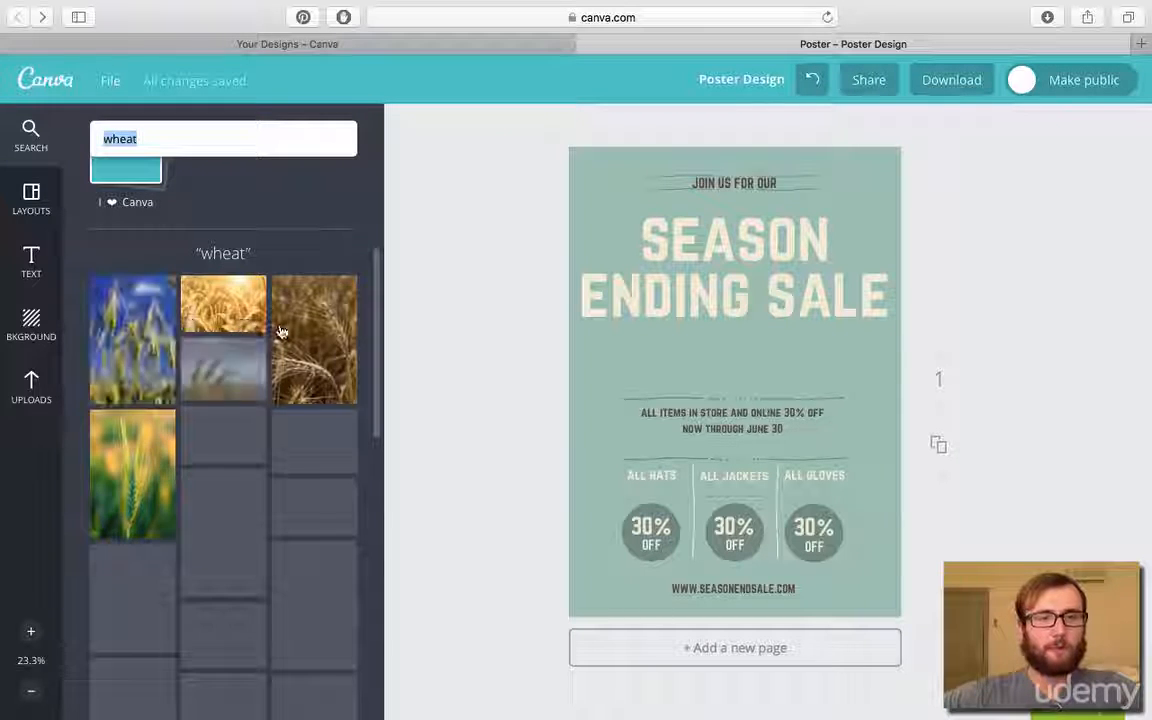
scroll(281, 332, "down", 10)
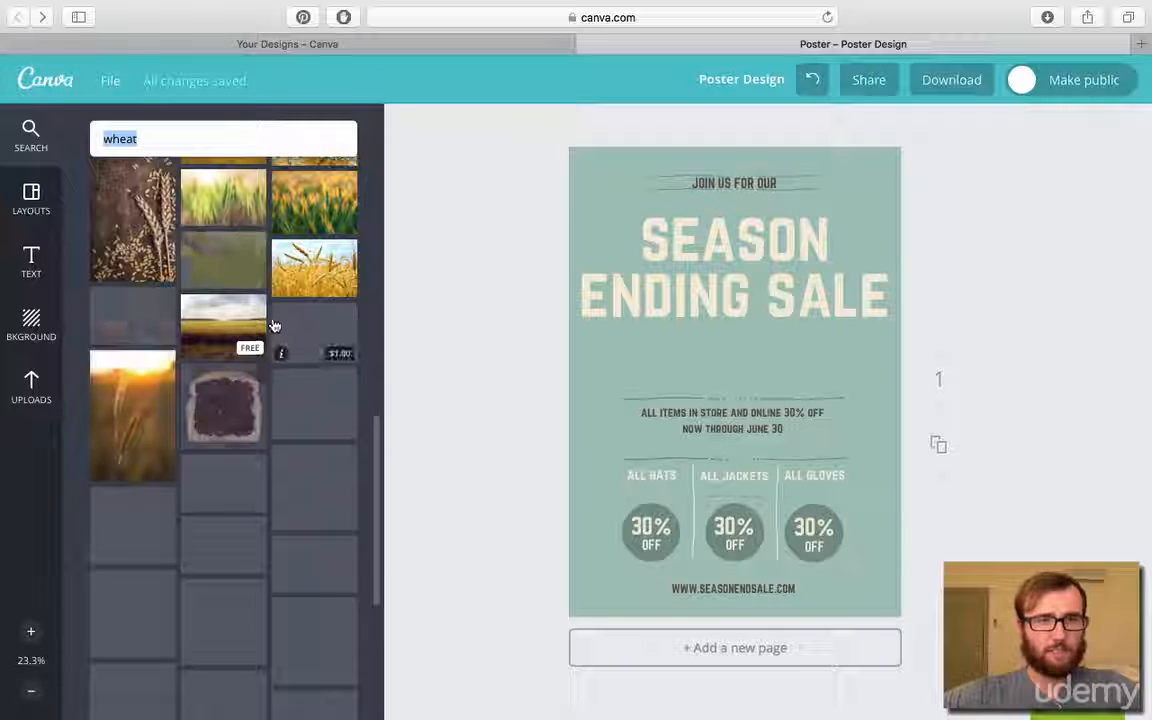
scroll(274, 326, "down", 5)
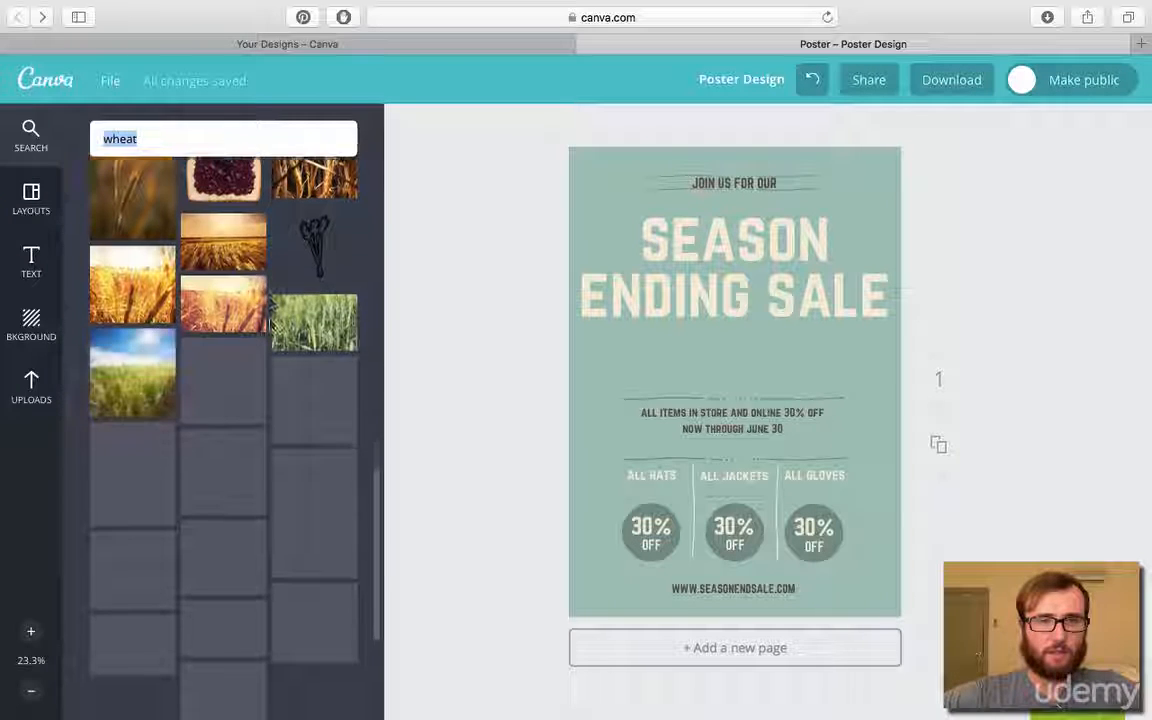
scroll(270, 323, "down", 5)
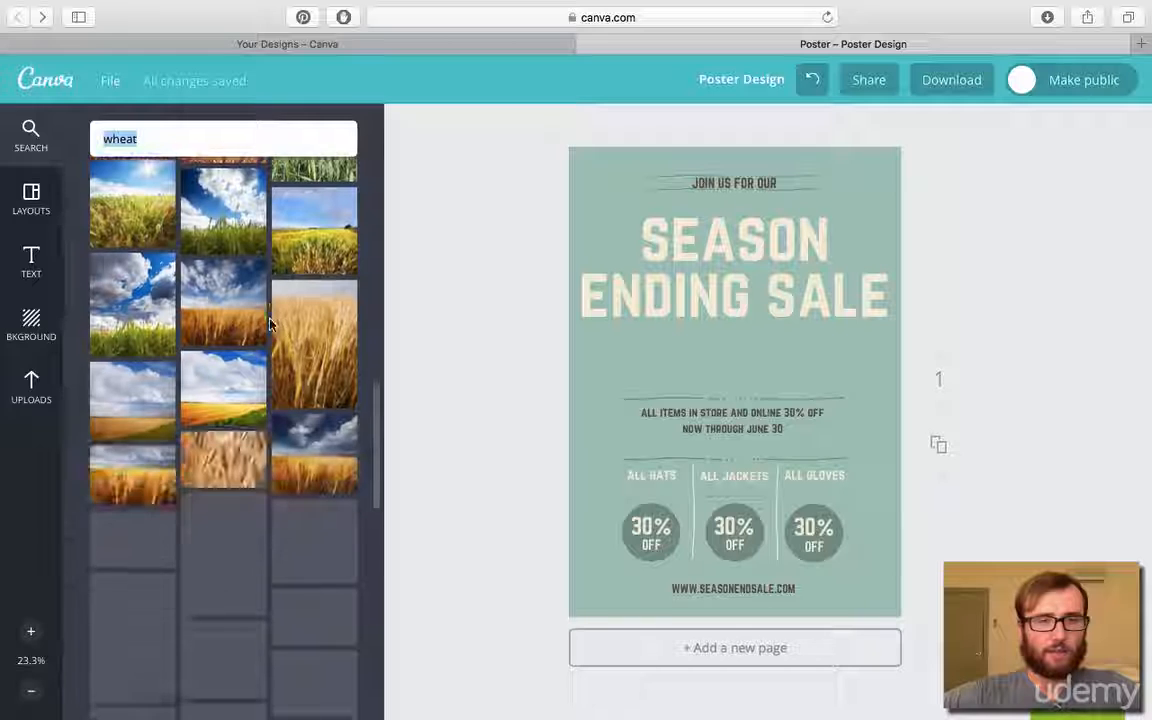
scroll(270, 323, "down", 1)
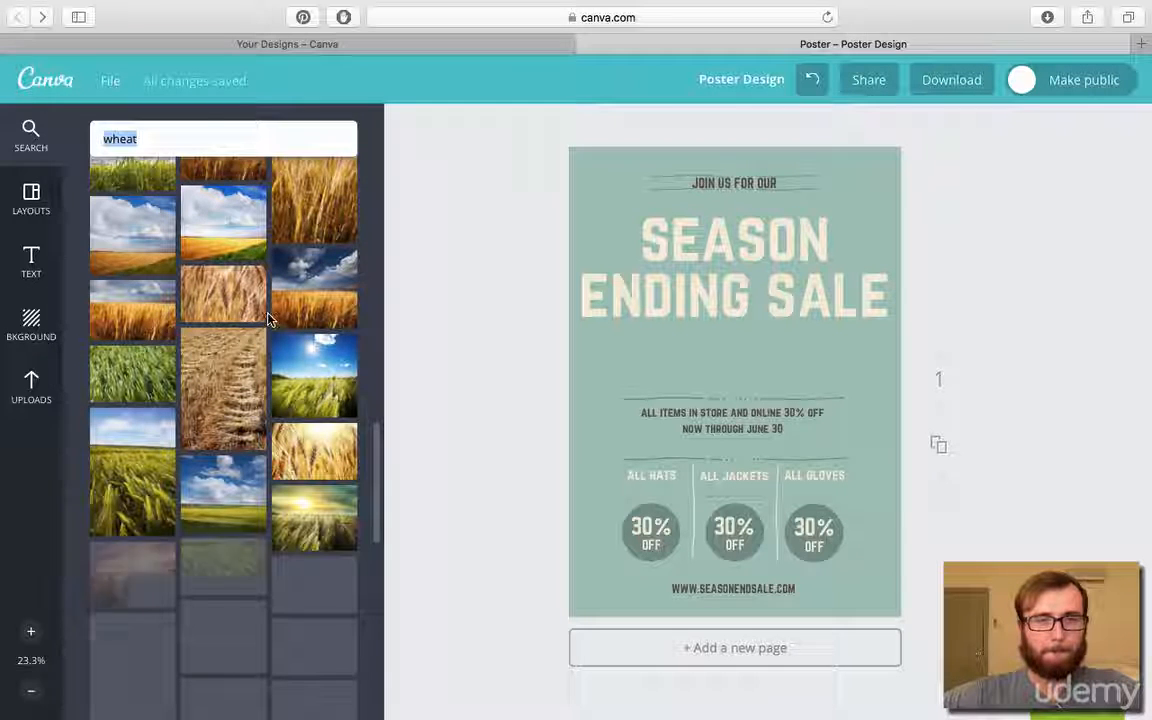
scroll(268, 318, "down", 8)
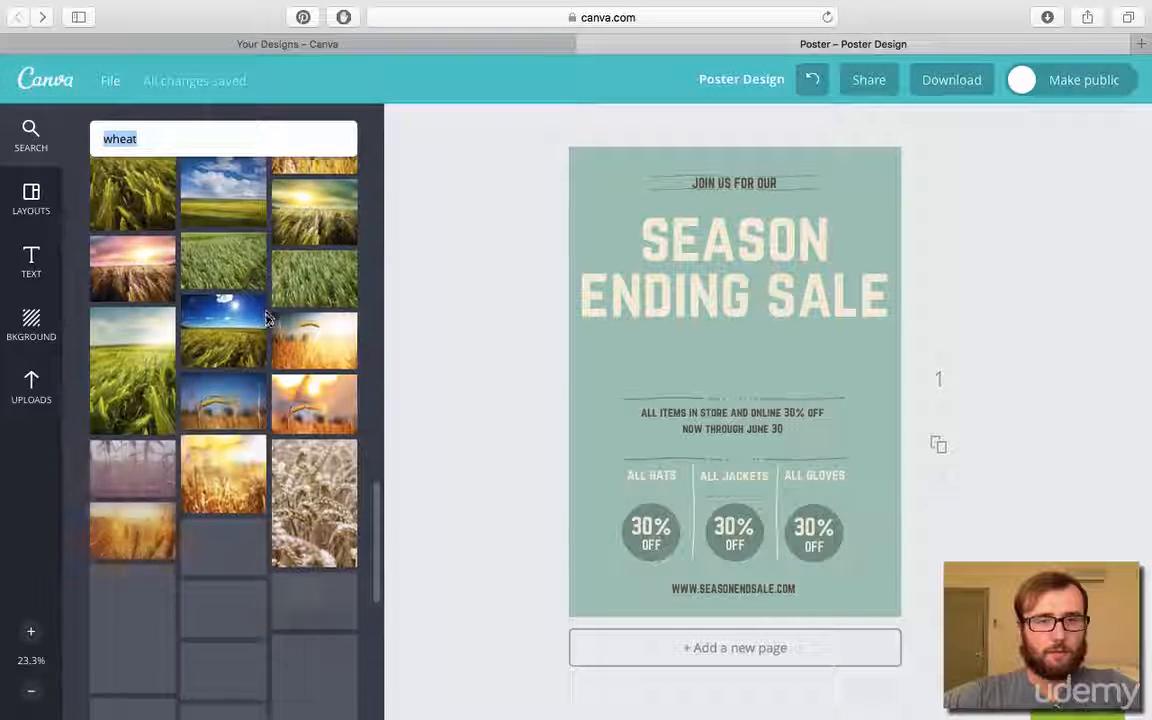
scroll(268, 320, "down", 10)
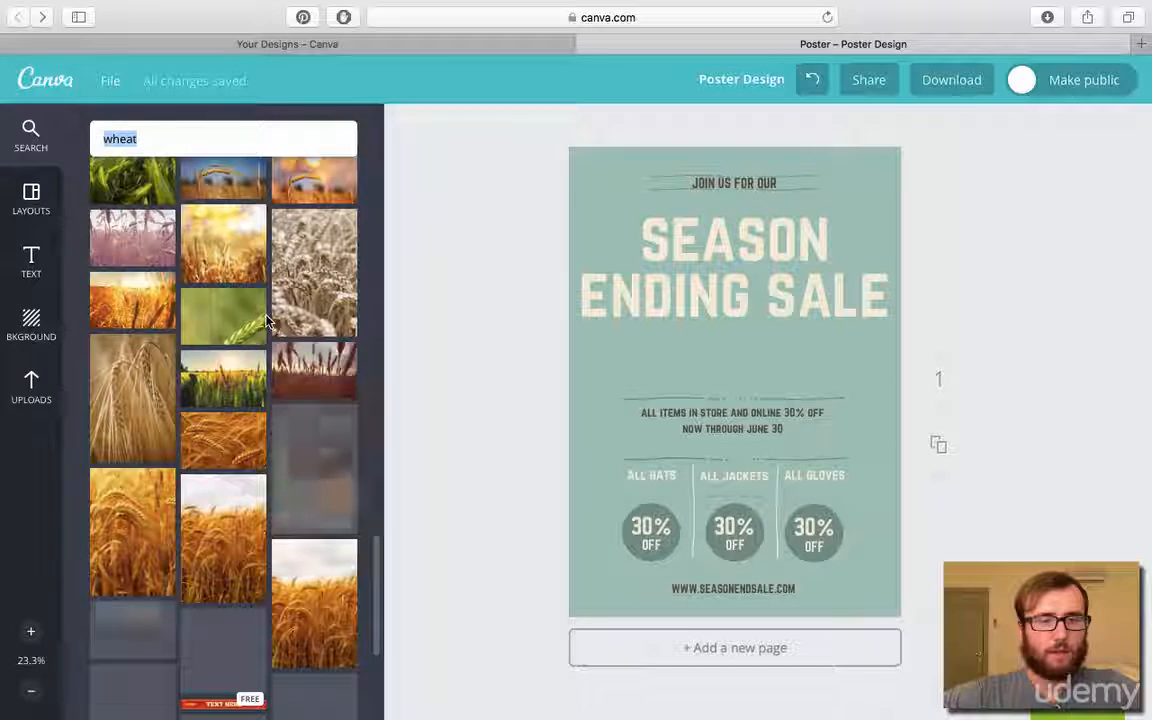
scroll(268, 322, "down", 4)
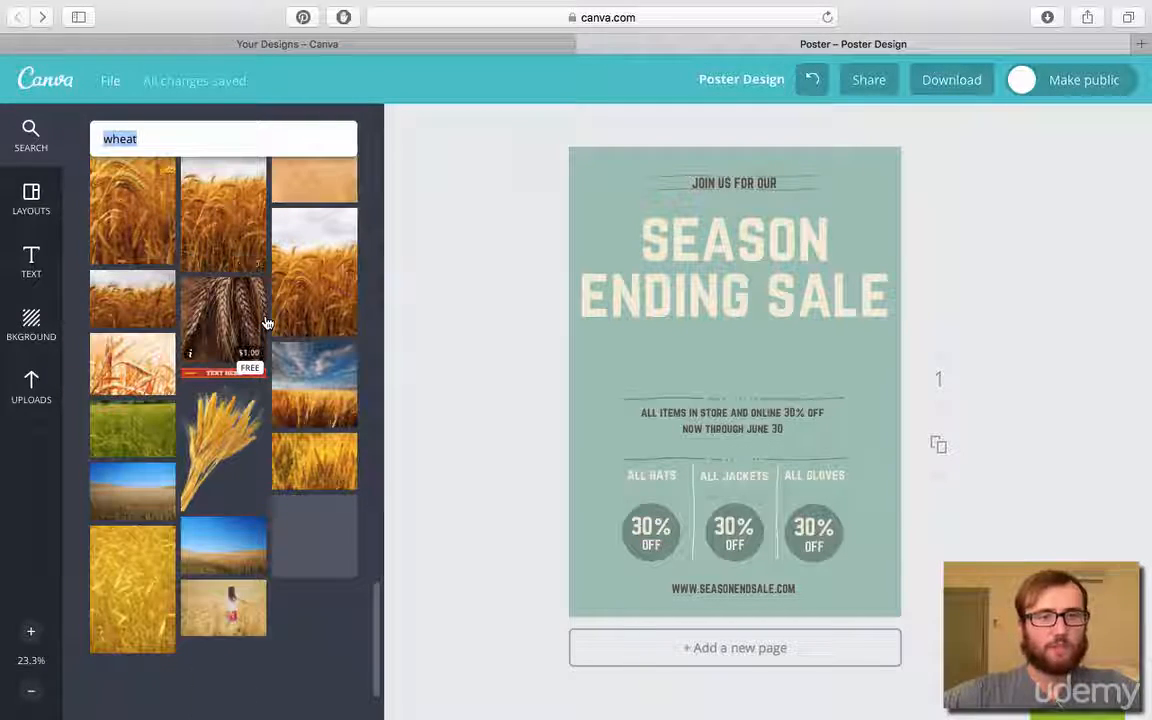
scroll(268, 322, "down", 1)
scroll(268, 323, "up", 15)
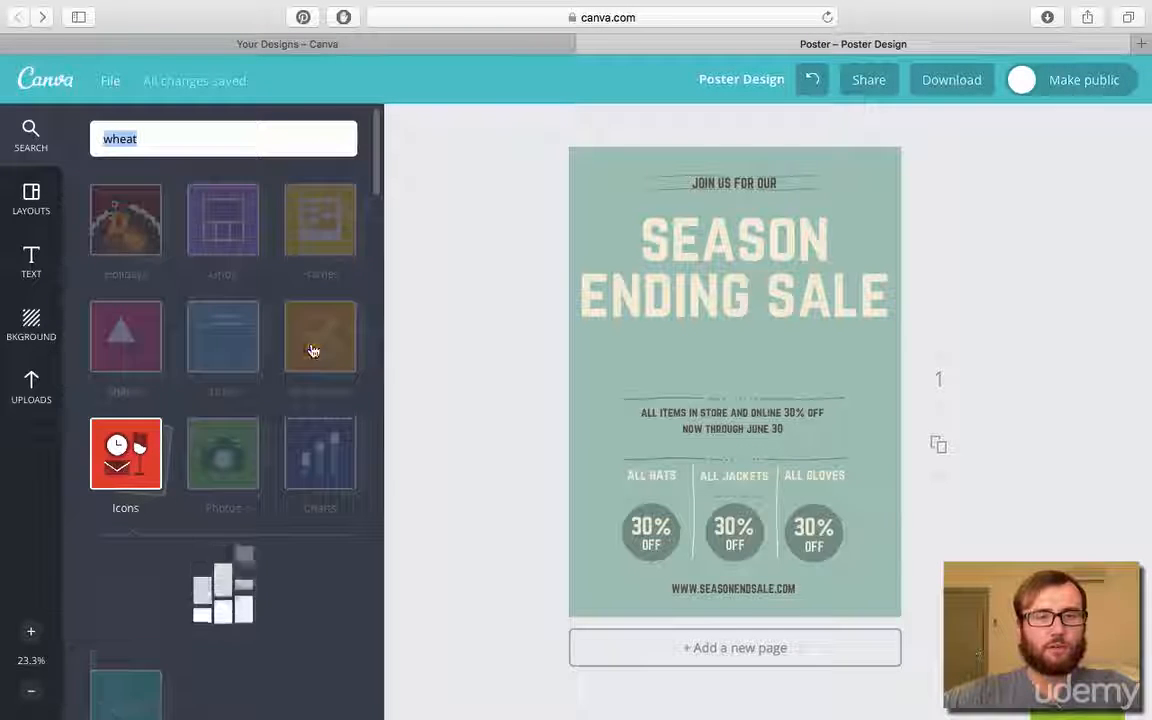
Step: Browse the free Illustrations collection for artwork that could decorate the poster
left_click(303, 357)
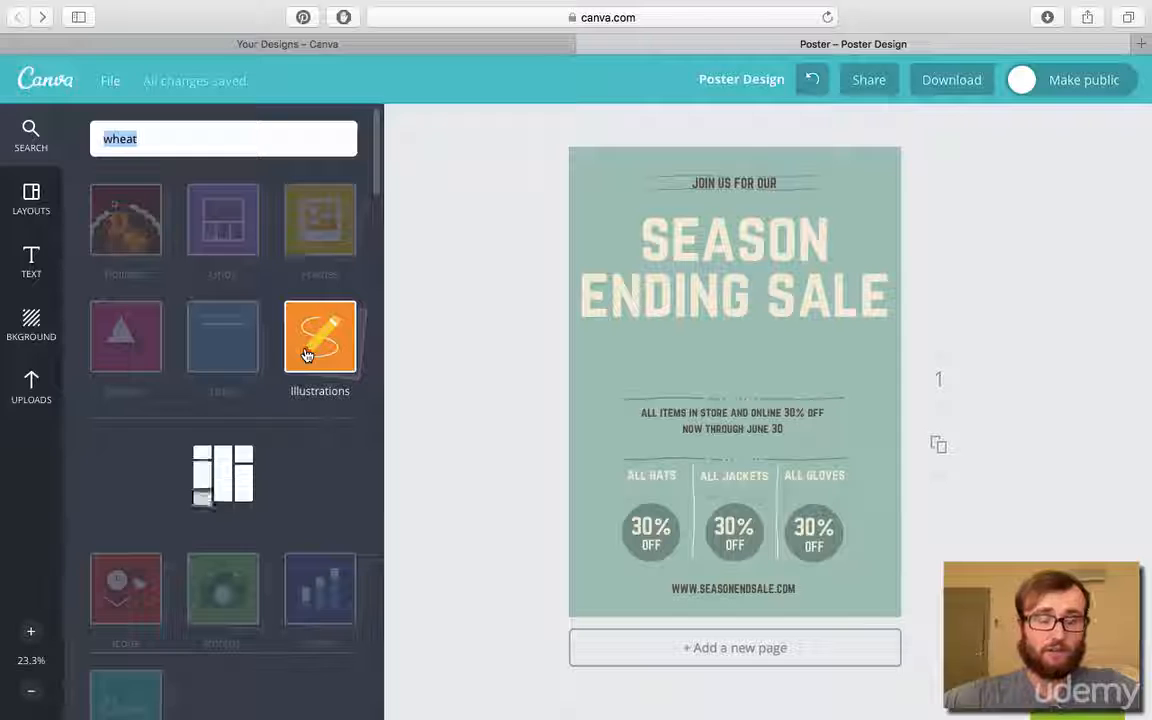
scroll(300, 390, "down", 10)
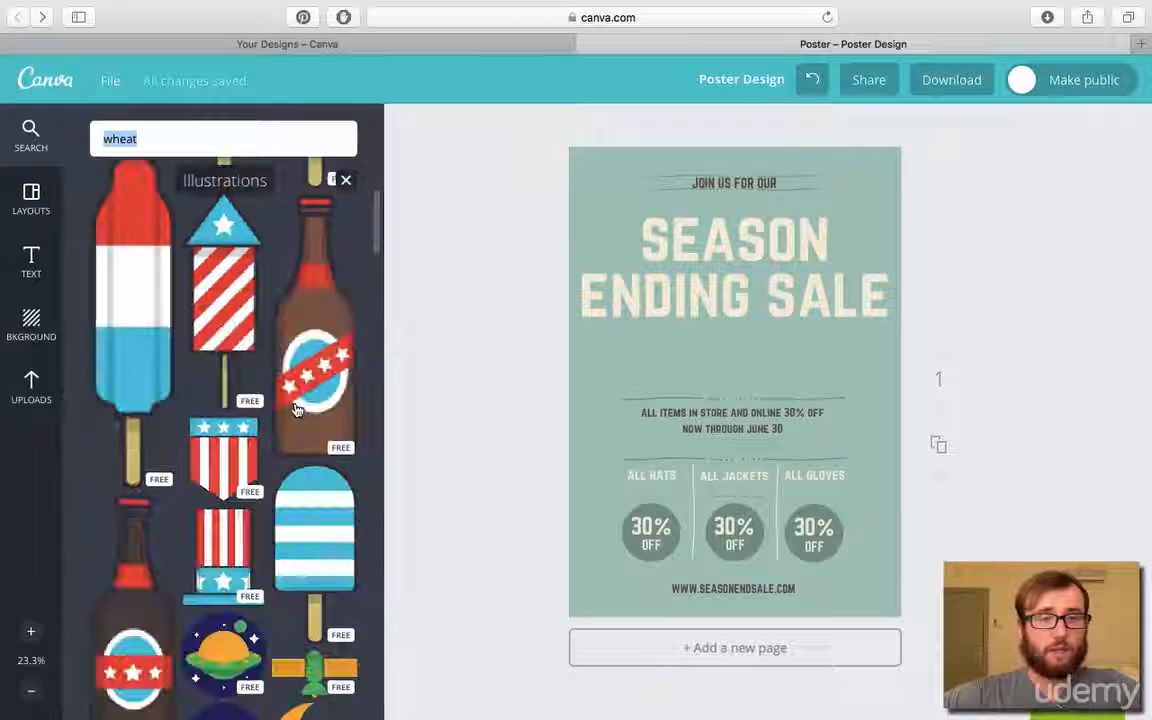
scroll(298, 411, "down", 10)
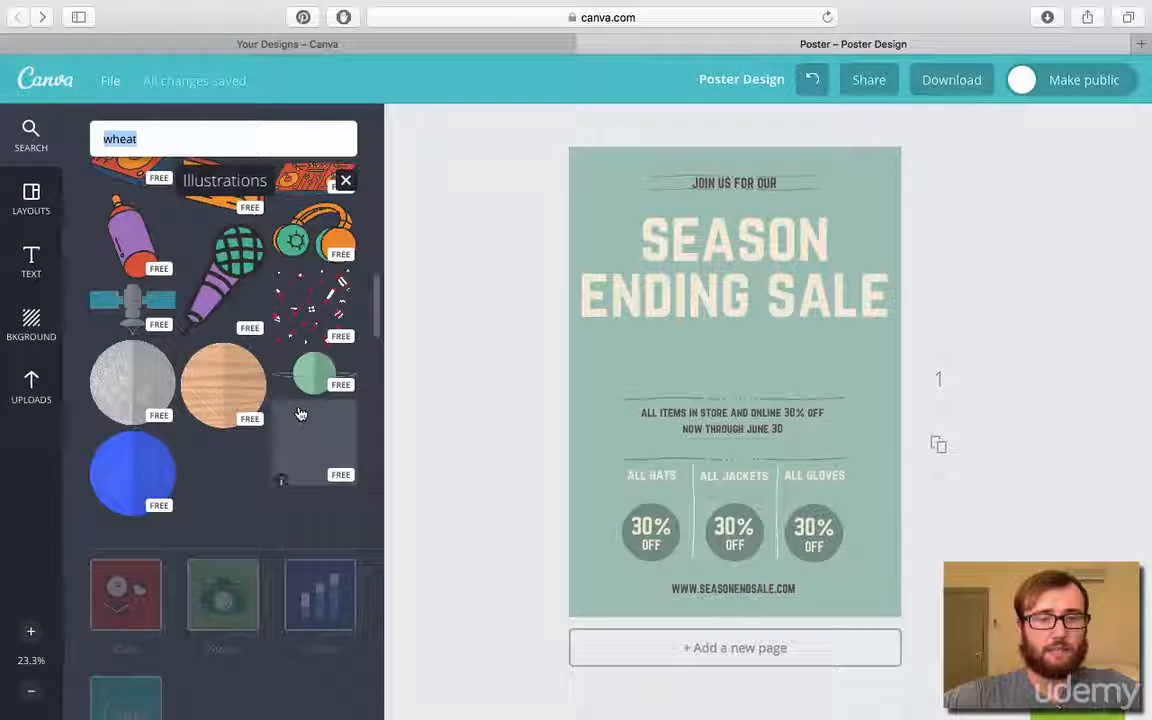
scroll(300, 413, "down", 5)
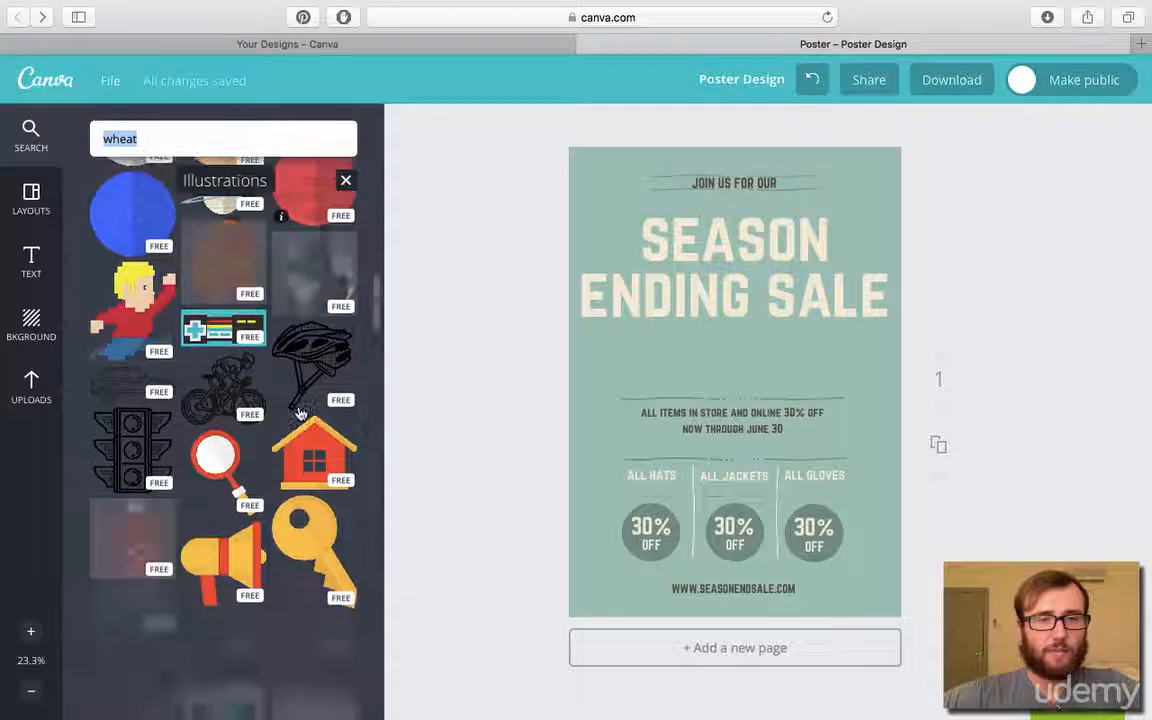
scroll(300, 413, "down", 5)
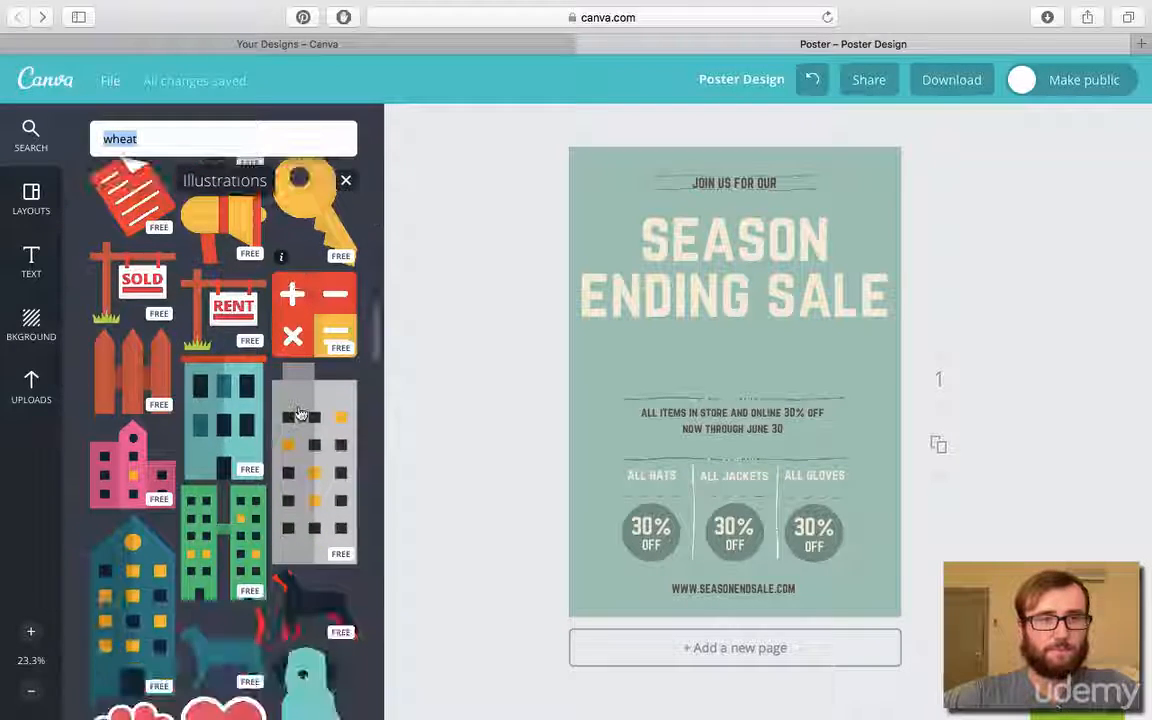
scroll(298, 414, "down", 5)
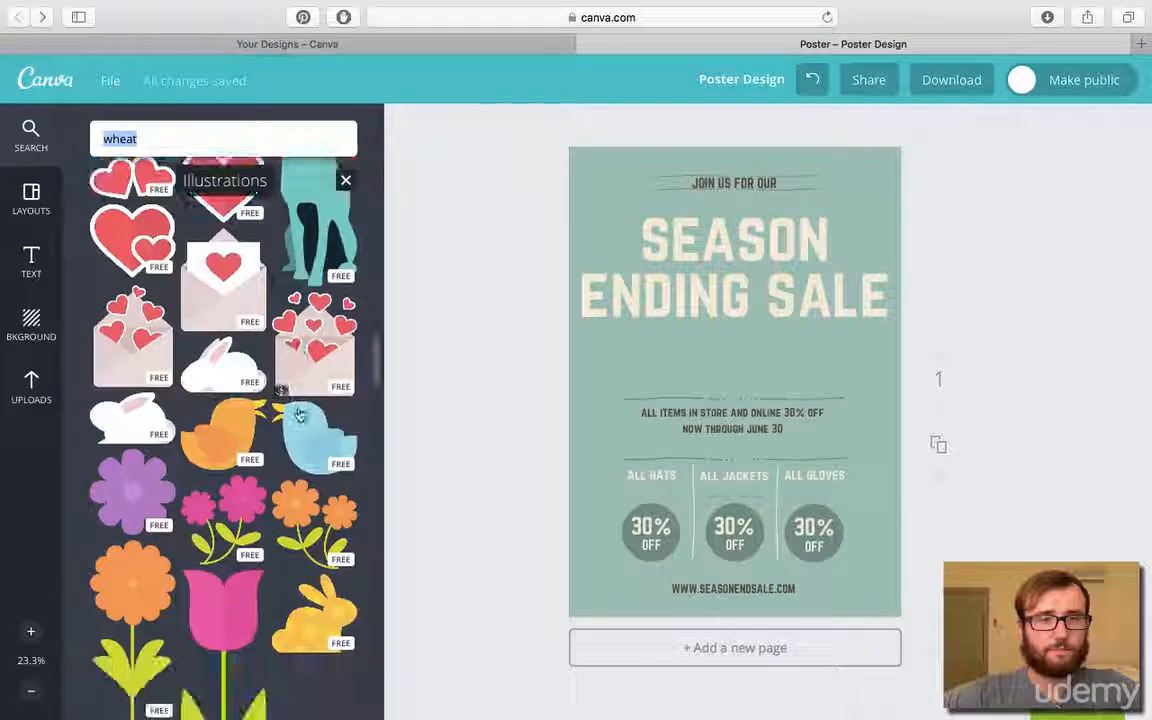
scroll(298, 414, "down", 5)
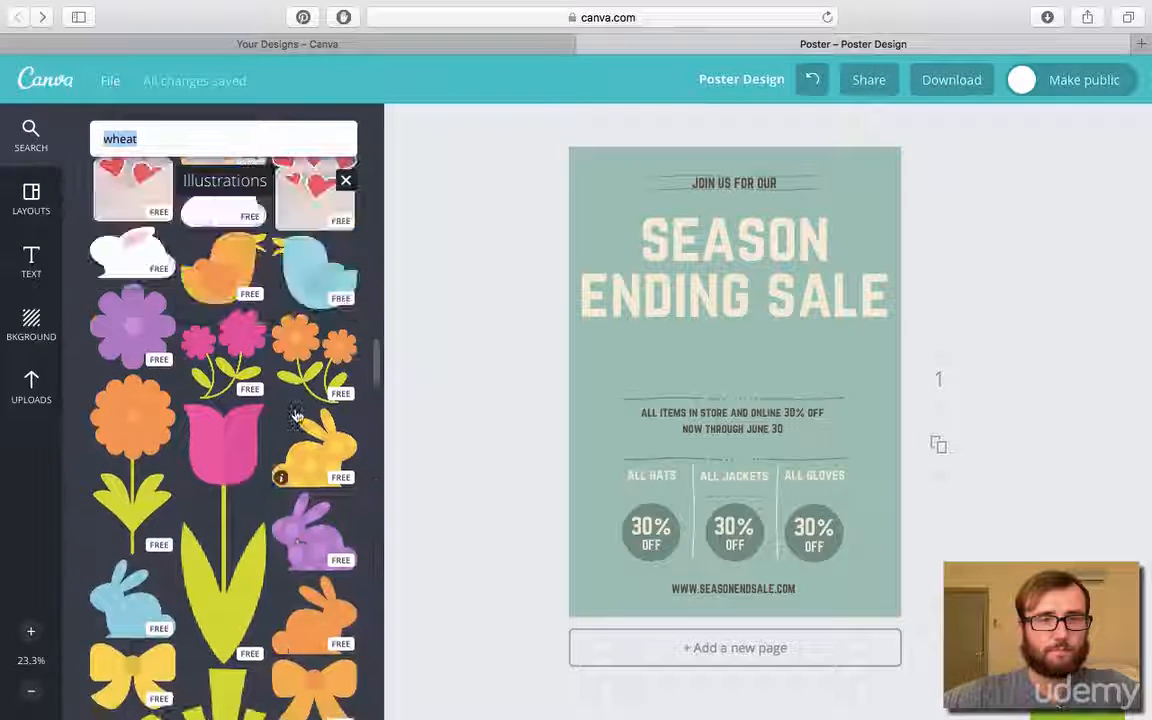
scroll(296, 414, "down", 10)
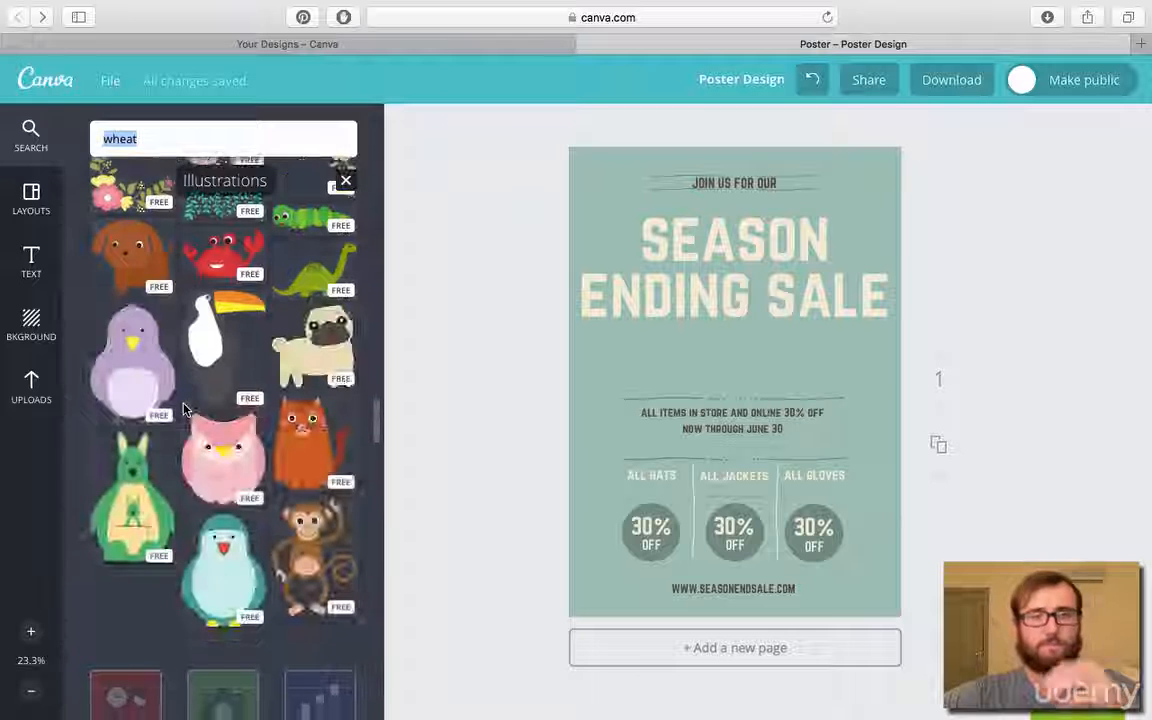
scroll(184, 409, "down", 8)
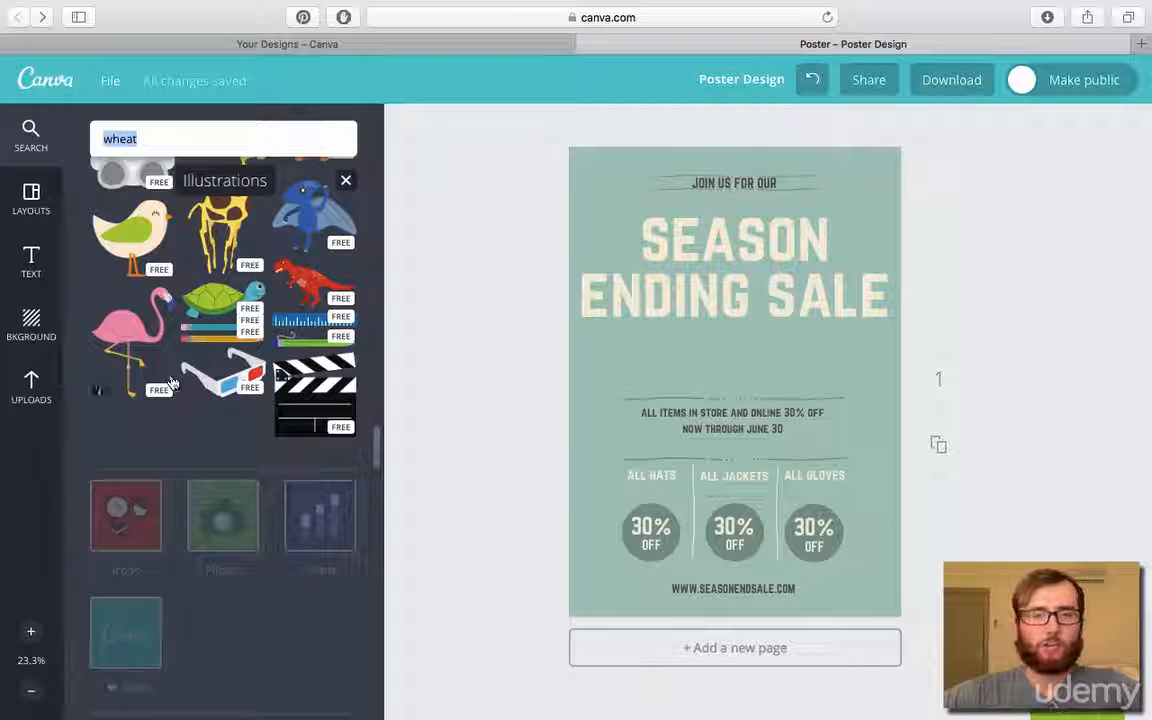
scroll(194, 389, "down", 3)
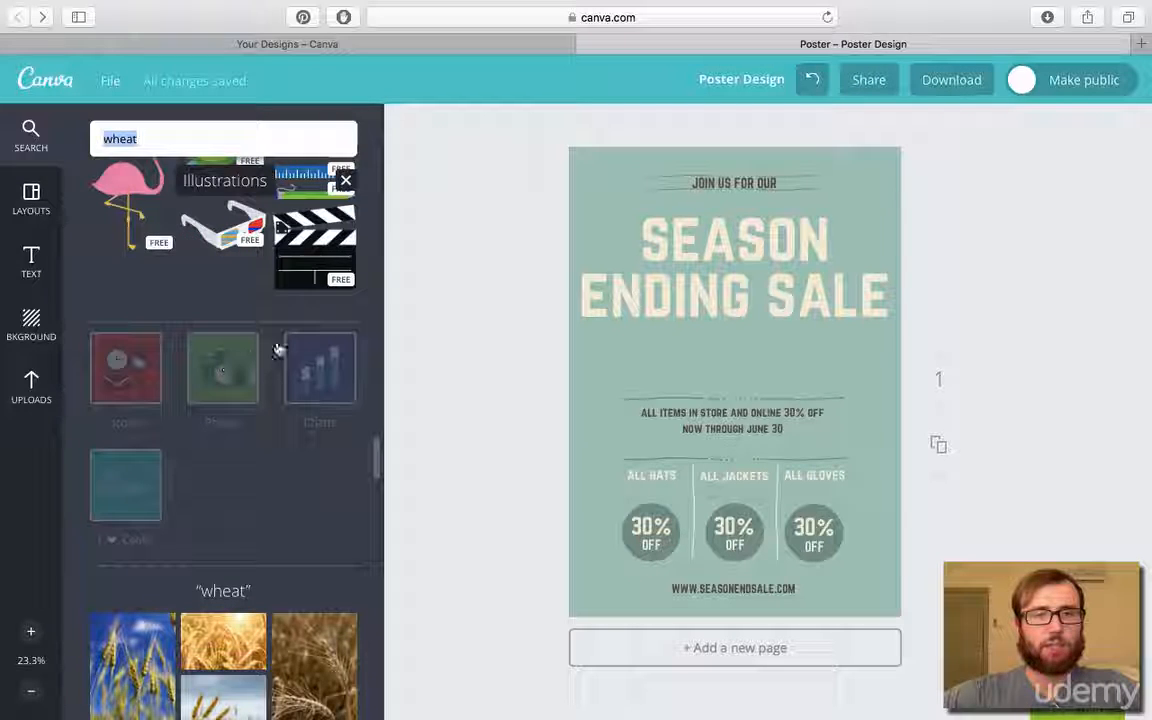
scroll(215, 290, "down", 3)
scroll(211, 288, "up", 6)
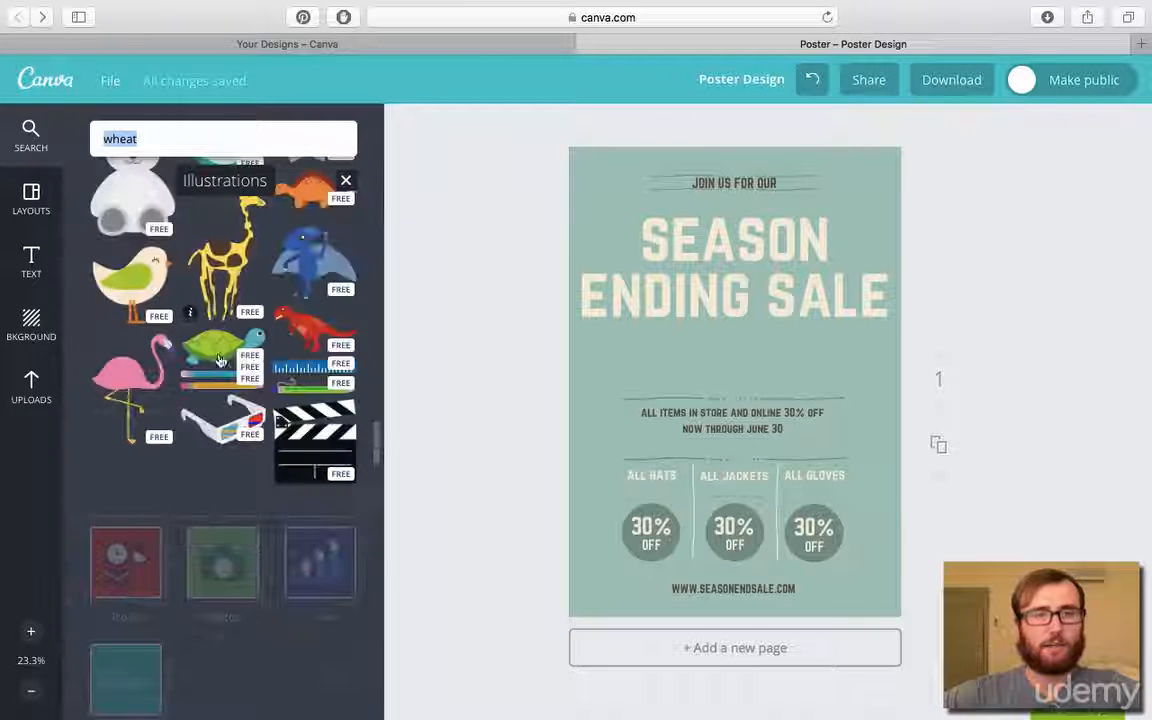
scroll(213, 453, "down", 1)
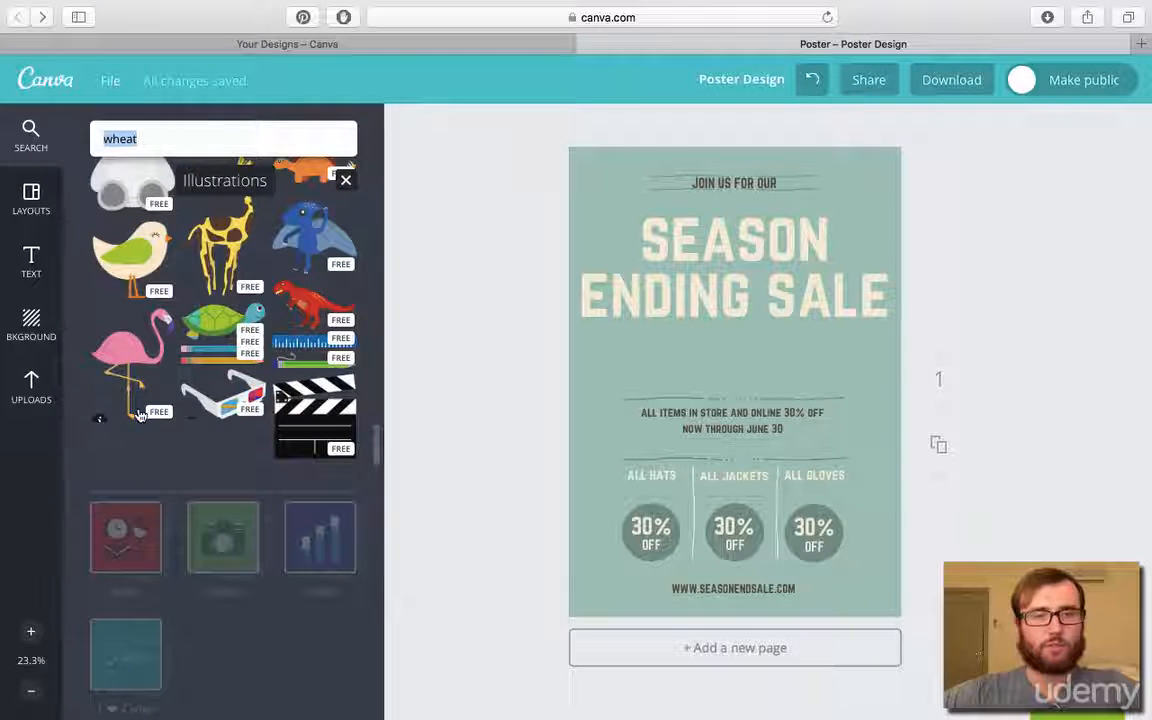
Step: Add the yellow pencil illustration, rotate it upright with the tip down, and place it along the poster's left edge
scroll(215, 456, "down", 1)
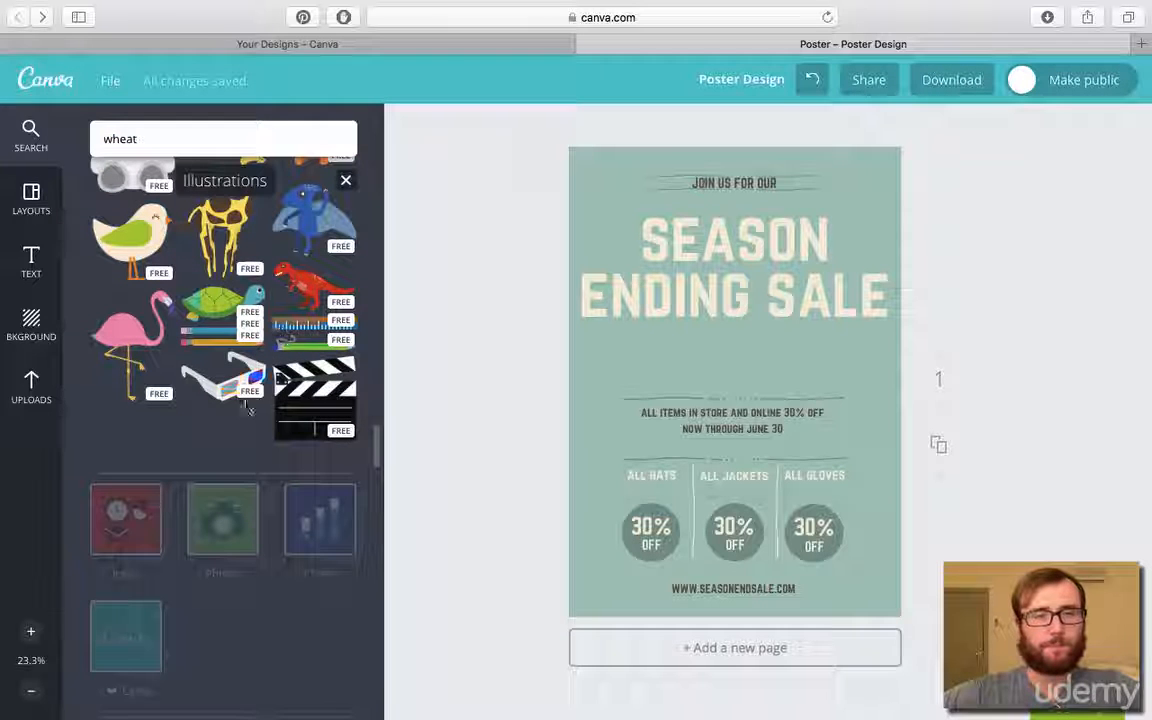
left_click(215, 343)
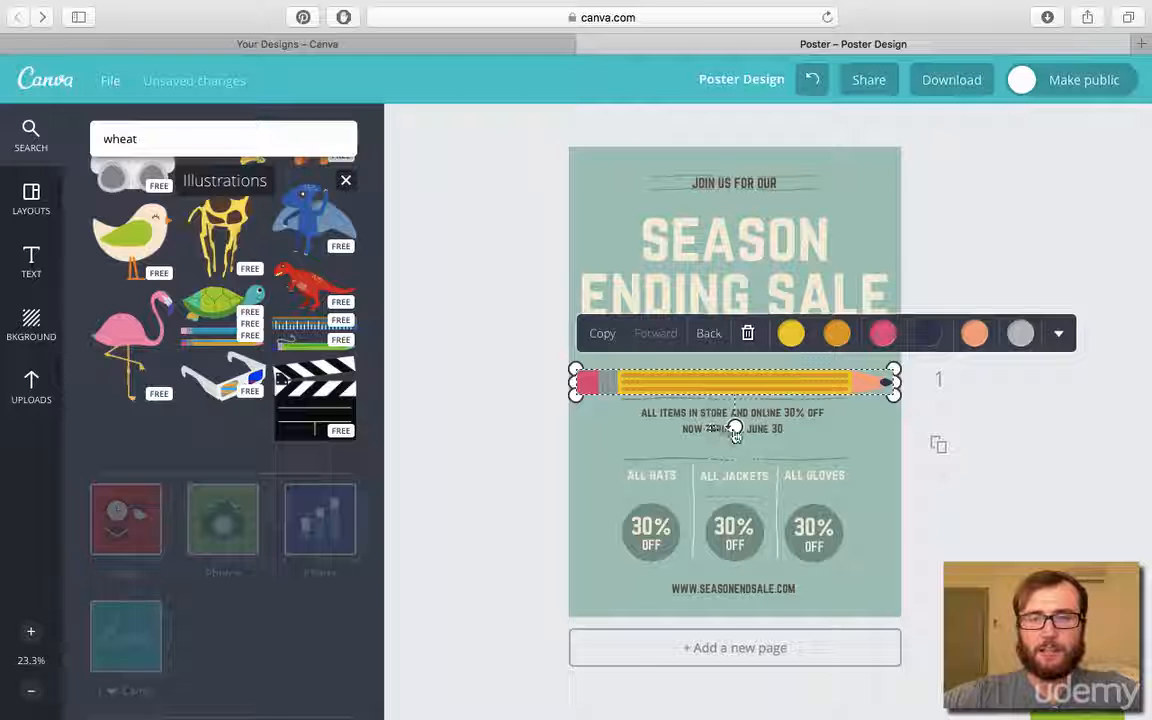
mouse_move(735, 432)
left_mouse_down()
mouse_move(640, 396)
mouse_move(690, 381)
left_mouse_up()
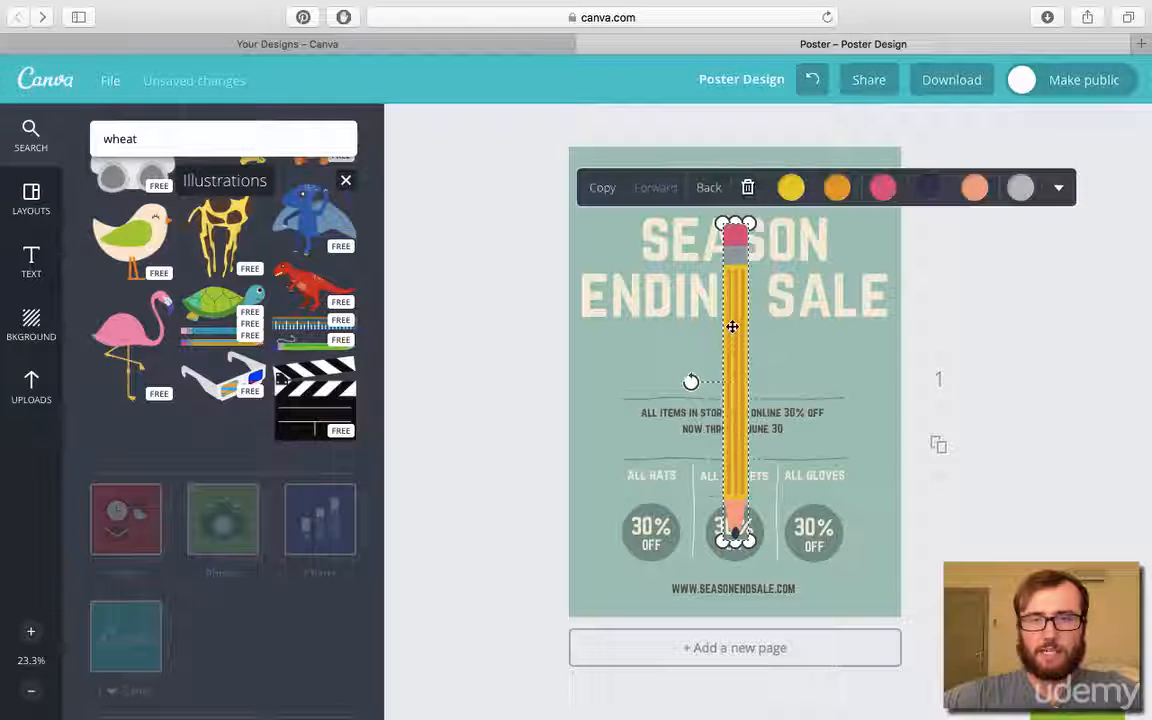
mouse_move(732, 327)
left_mouse_down()
mouse_move(602, 303)
mouse_move(594, 260)
left_mouse_up()
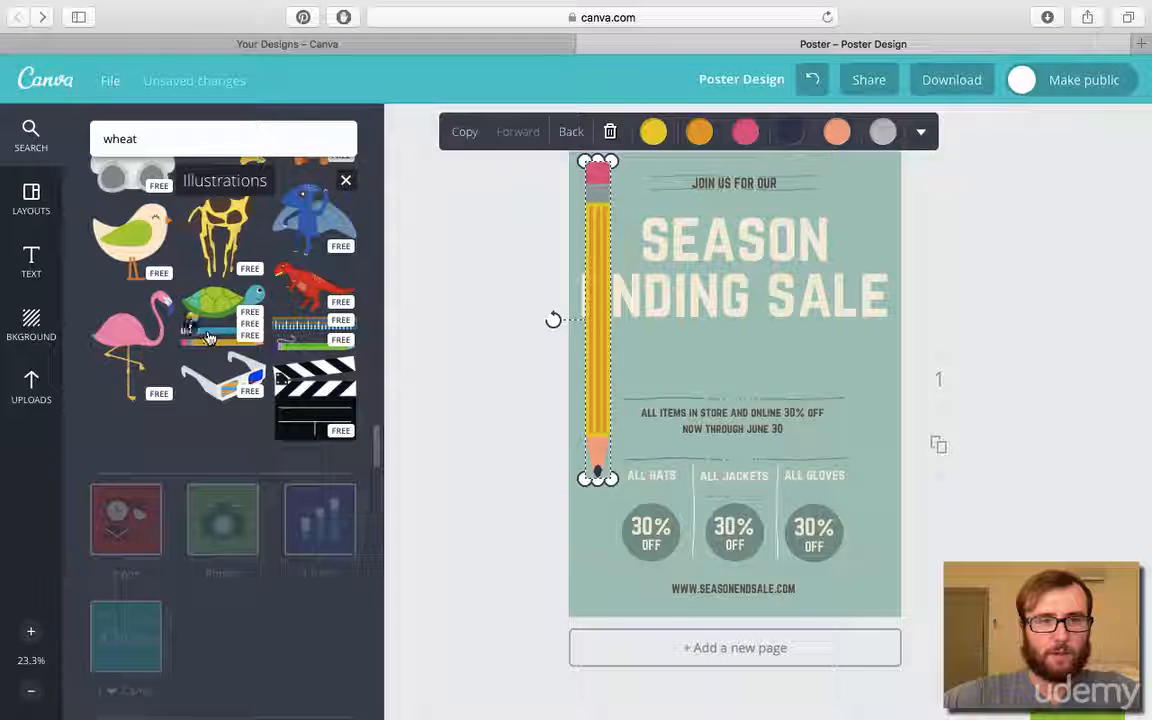
Step: Add the blue pencil illustration, stand it upright along the poster's right edge, and recolour its red tip dark navy
left_click(208, 338)
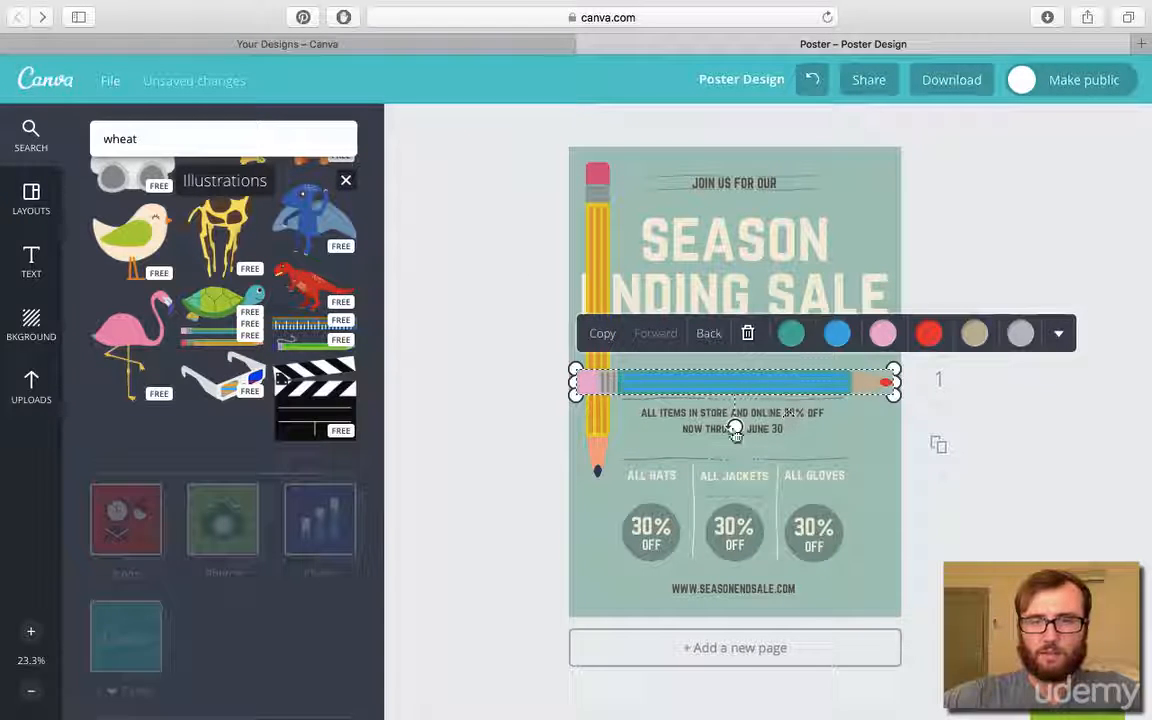
mouse_move(735, 432)
left_mouse_down()
mouse_move(648, 391)
mouse_move(689, 380)
left_mouse_up()
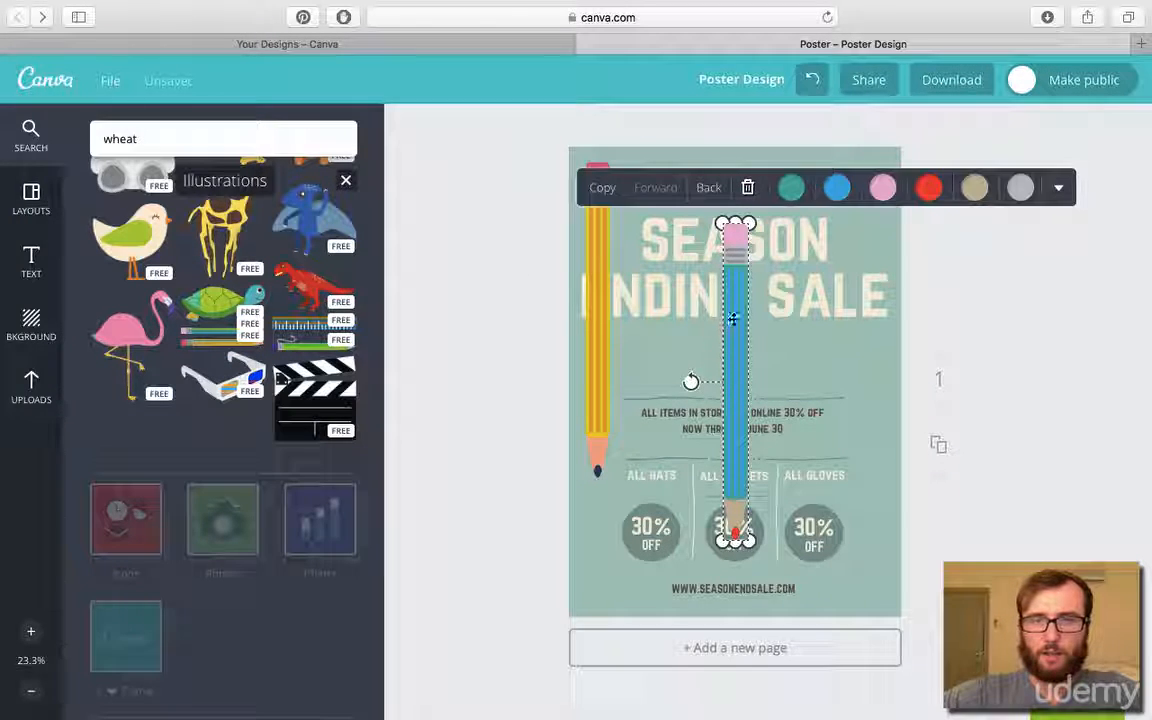
mouse_move(732, 318)
left_mouse_down()
mouse_move(882, 242)
mouse_move(874, 261)
left_mouse_up()
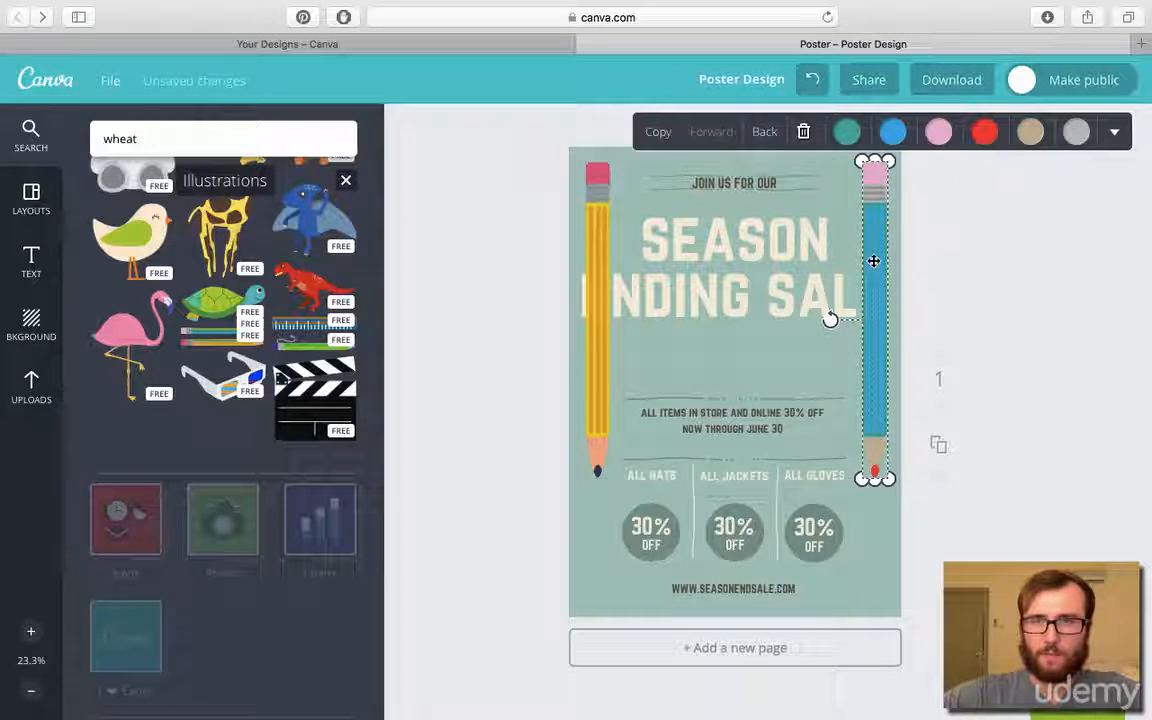
left_click(975, 150)
left_click(1046, 491)
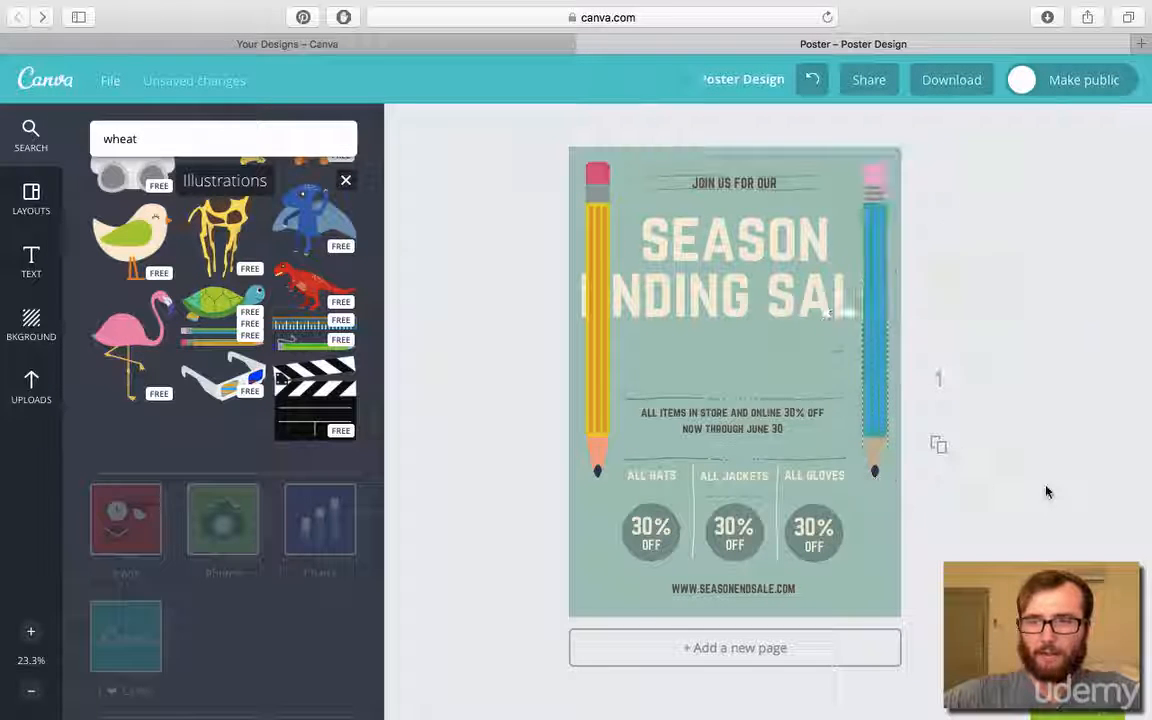
Step: Narrow the headline to three centred lines between the pencils, and rewrap the offer text so "now" ends its first line
left_click(770, 296)
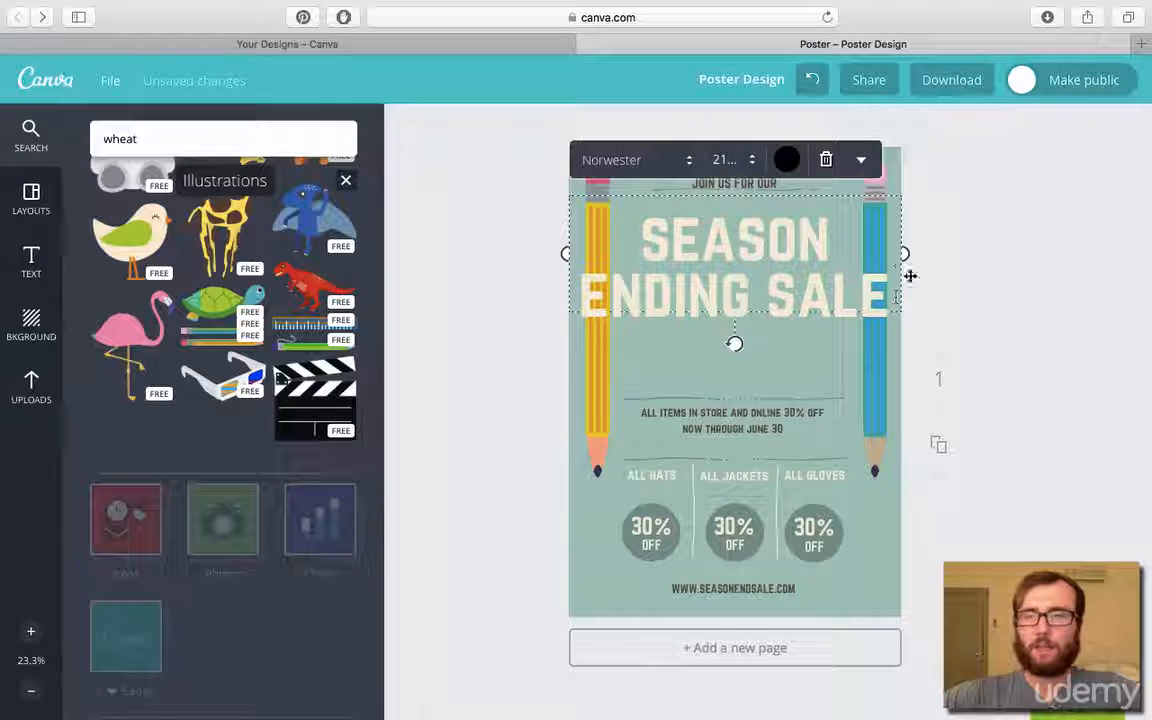
left_click_drag(905, 255, 867, 262)
left_click_drag(734, 273, 754, 269)
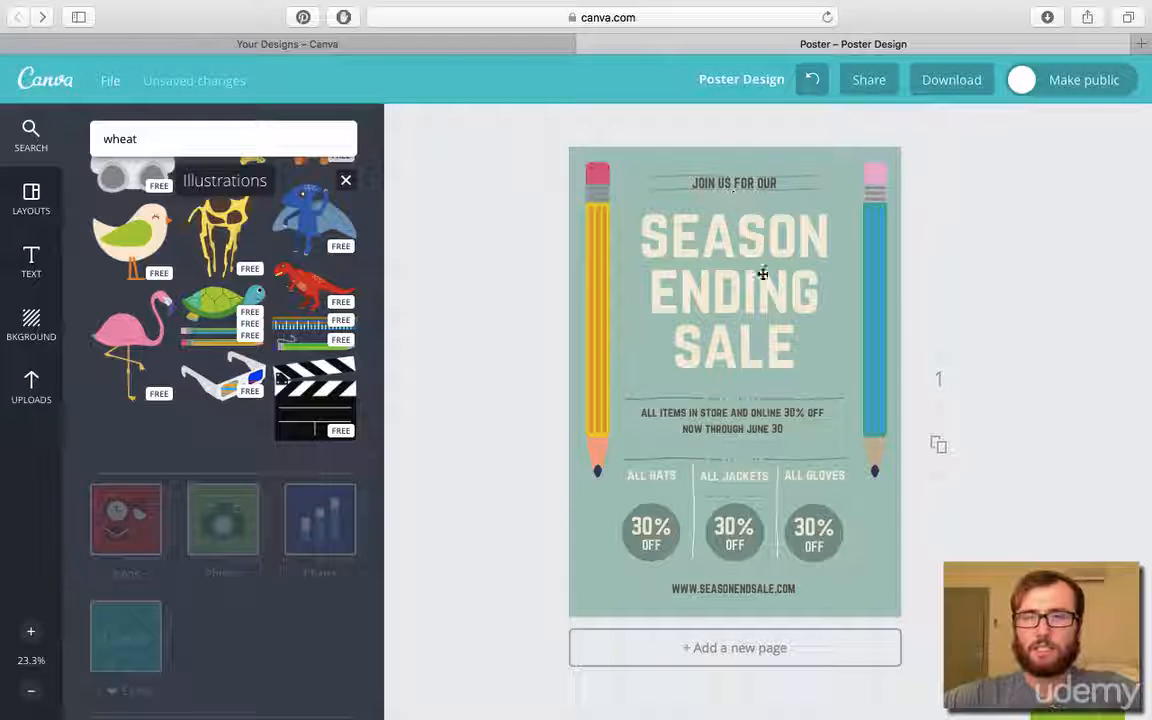
left_click(748, 428)
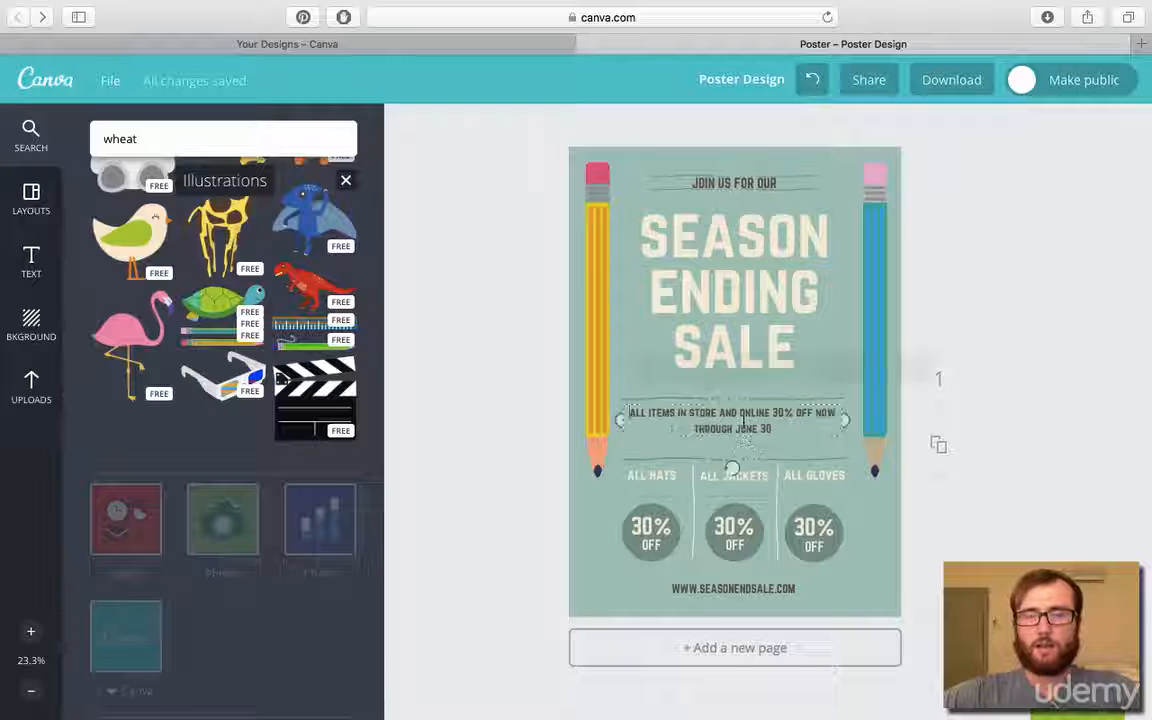
left_click(1072, 457)
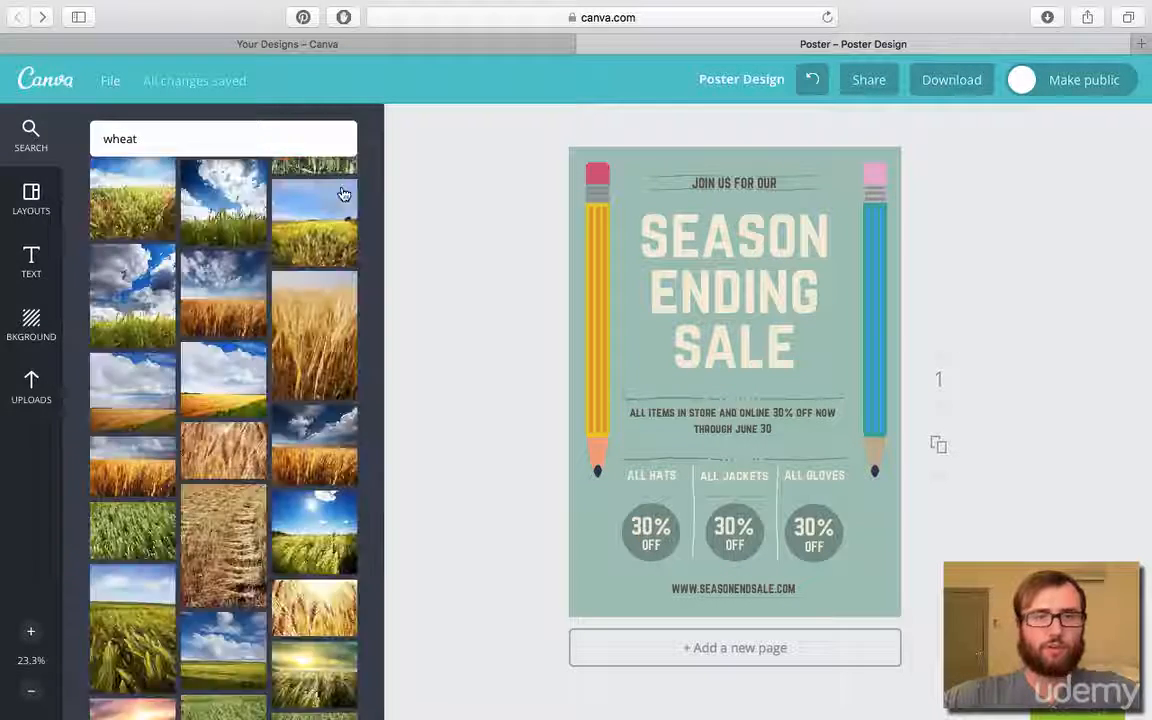
Step: Look through the free Lines collection for a decorative line that suits the poster
scroll(238, 265, "down", 10)
scroll(238, 263, "up", 10)
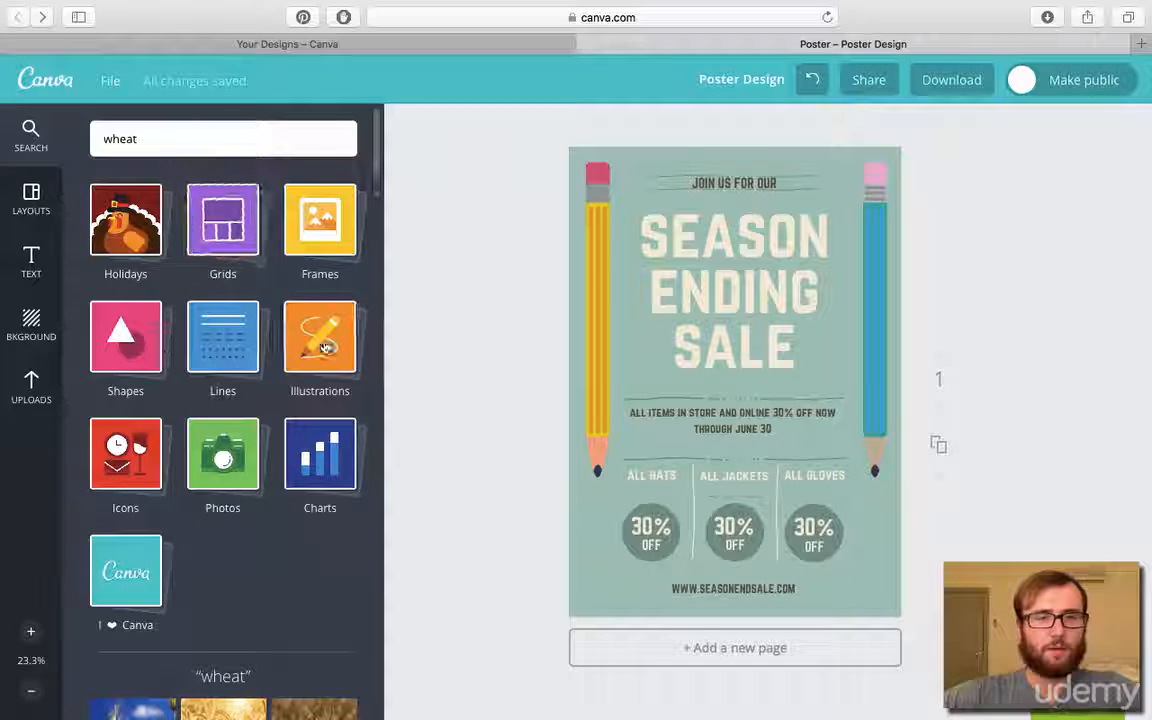
left_click(222, 342)
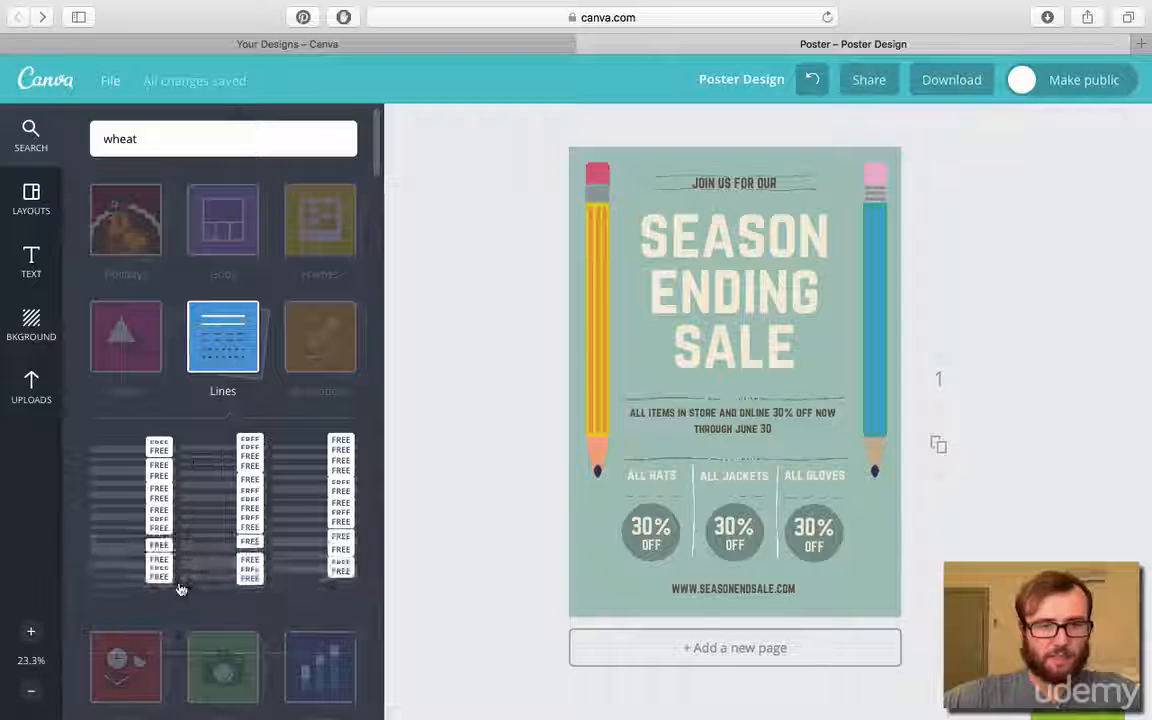
scroll(254, 524, "down", 2)
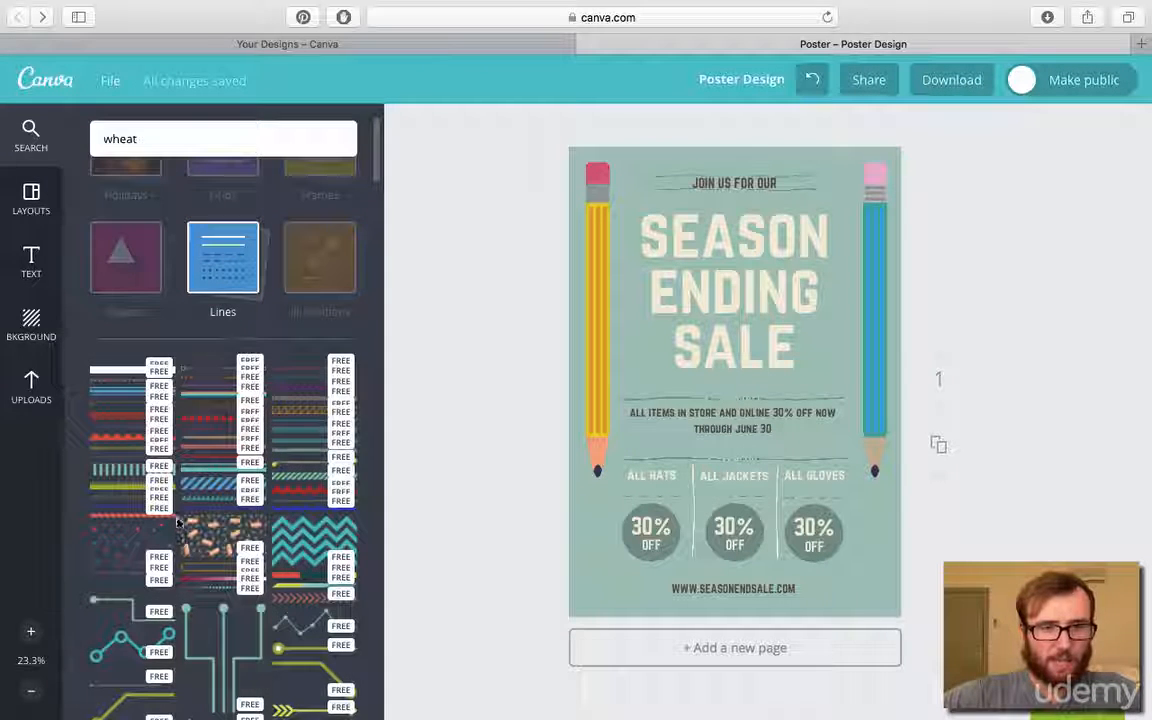
scroll(206, 517, "down", 2)
scroll(206, 517, "down", 4)
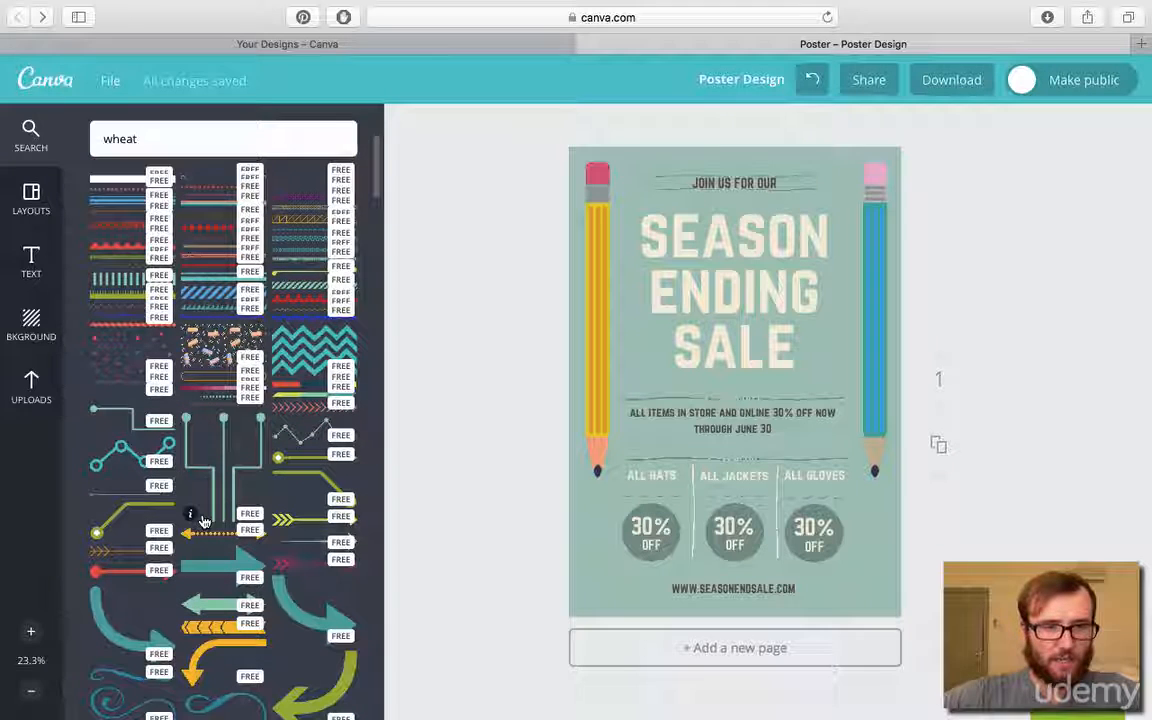
scroll(288, 524, "down", 6)
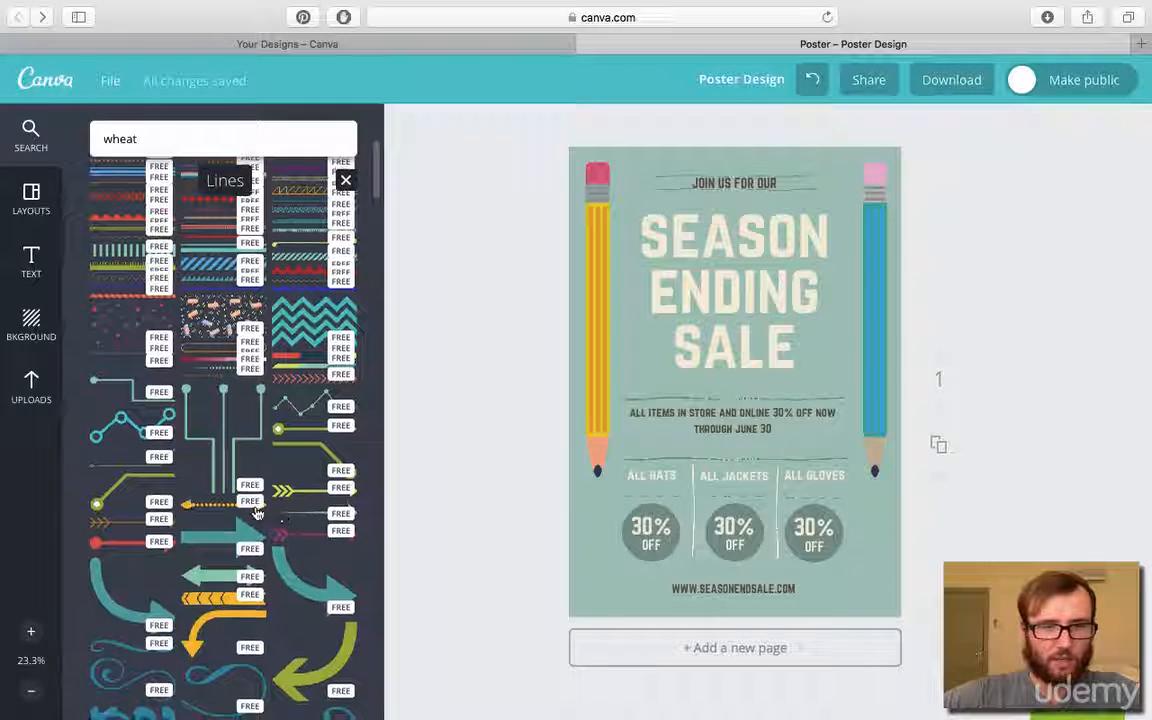
Step: Try a curly flourish line recoloured teal beneath the headline, and remove it from the poster
left_click_drag(126, 415, 735, 400)
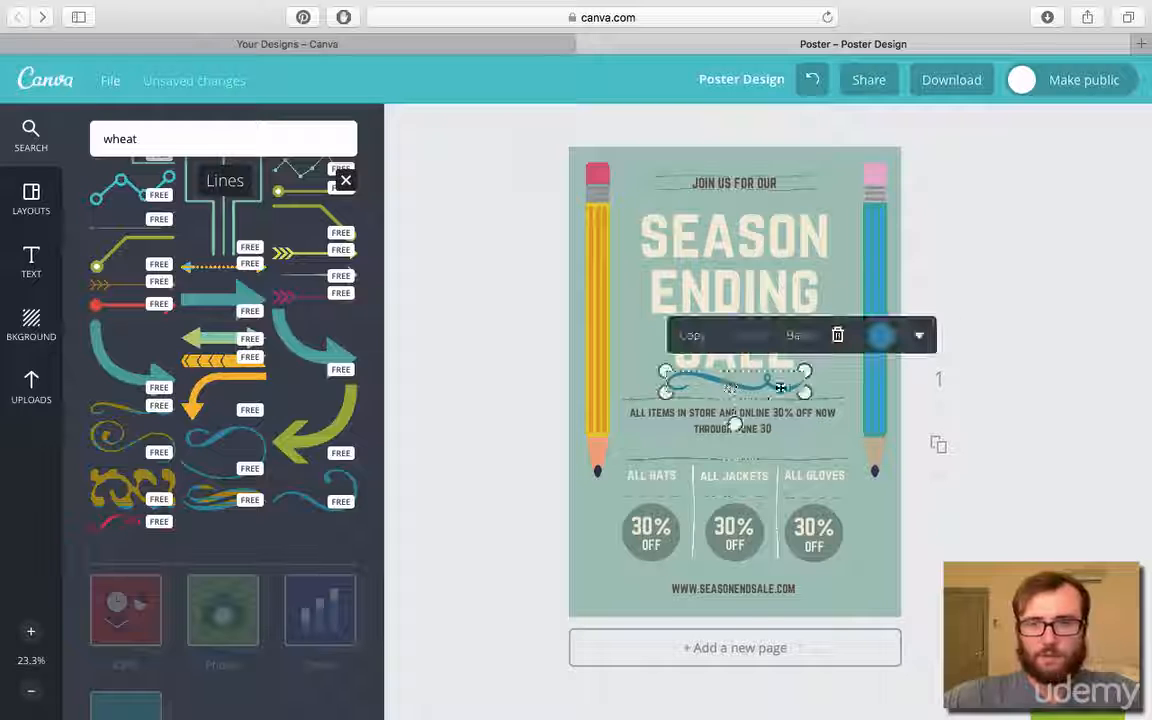
left_click(881, 336)
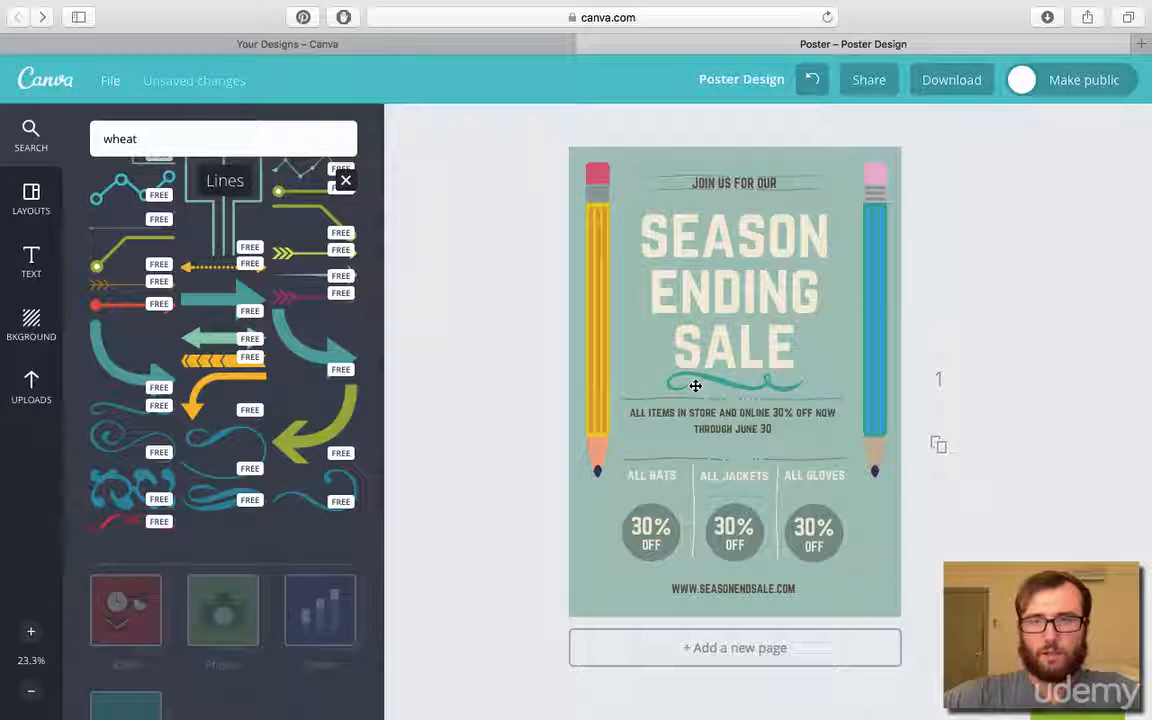
left_click(748, 383)
left_click(838, 338)
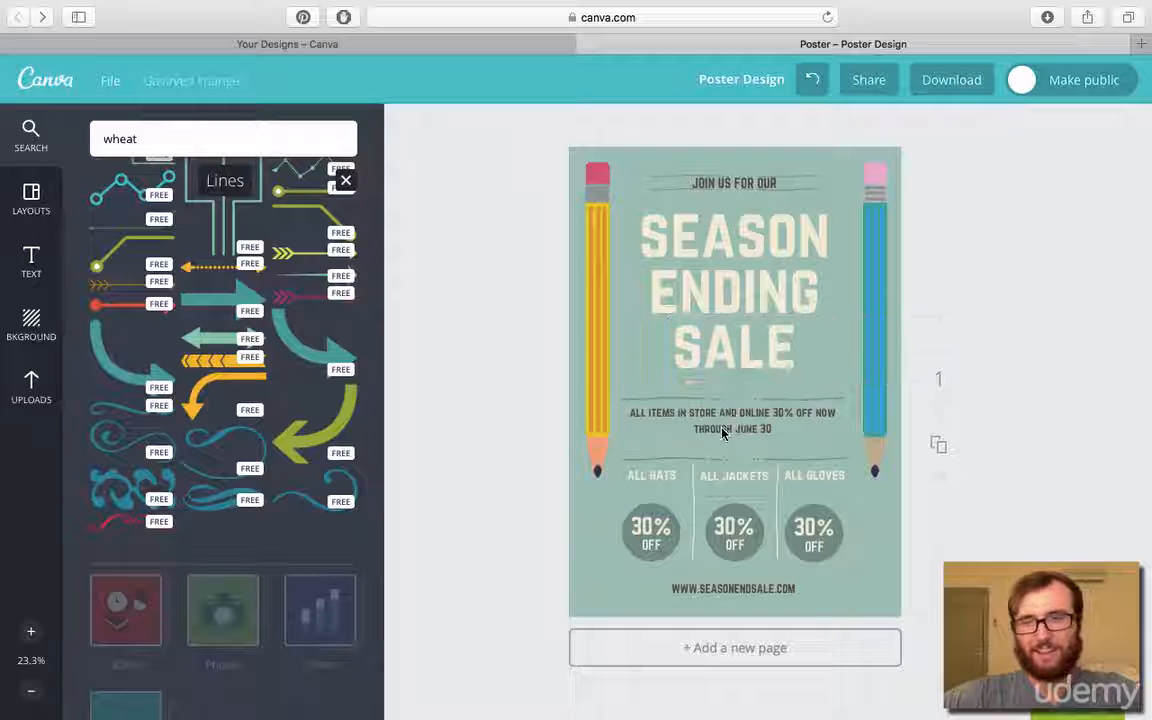
Step: Replace the three discount labels, in order, with "Pencils", "Pens" and "Erasers"
double_click(652, 478)
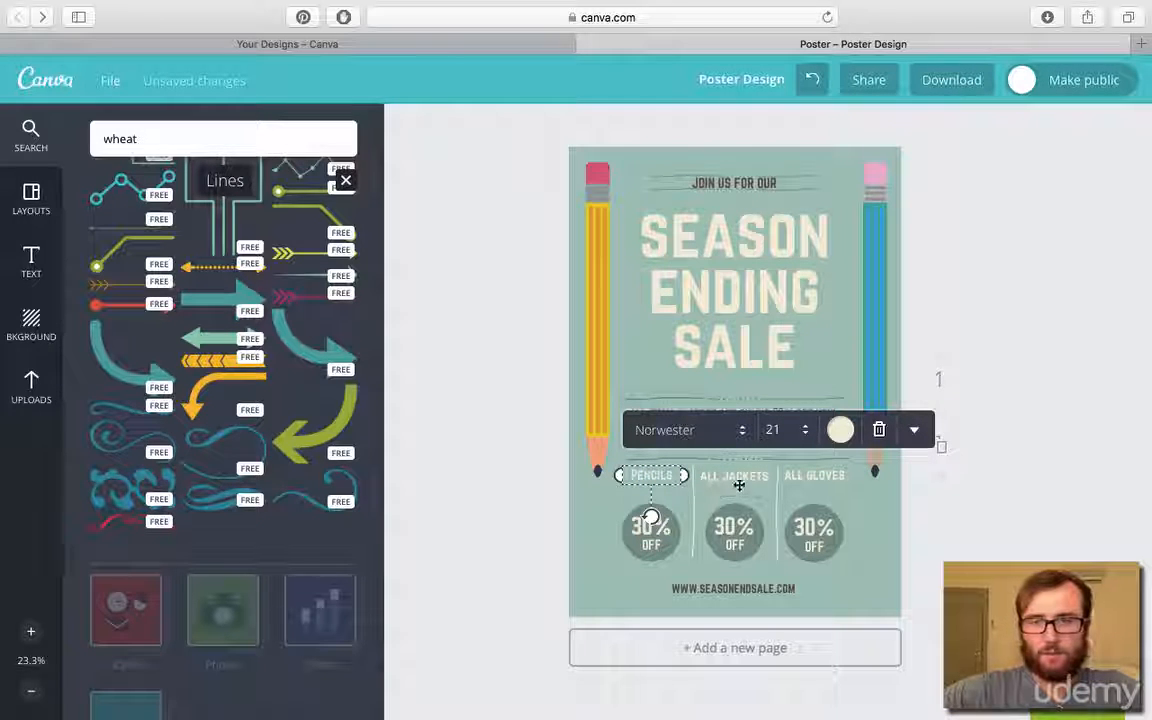
double_click(738, 478)
type("PENS")
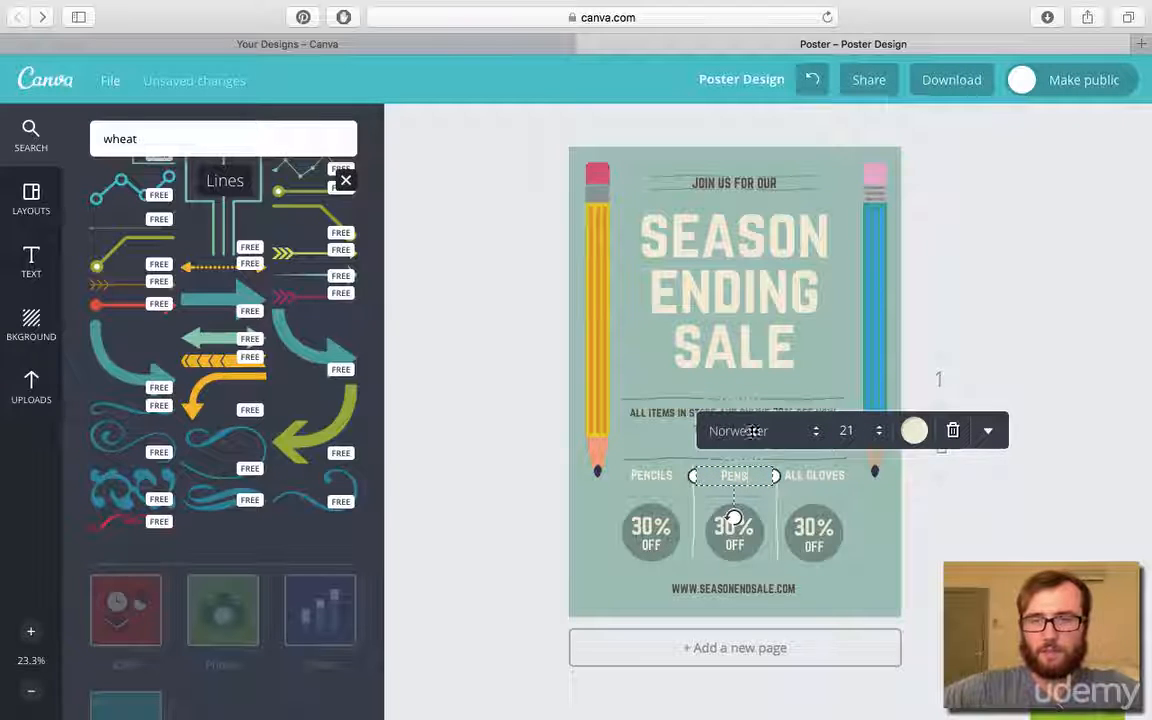
left_click(820, 472)
type("ERASERS")
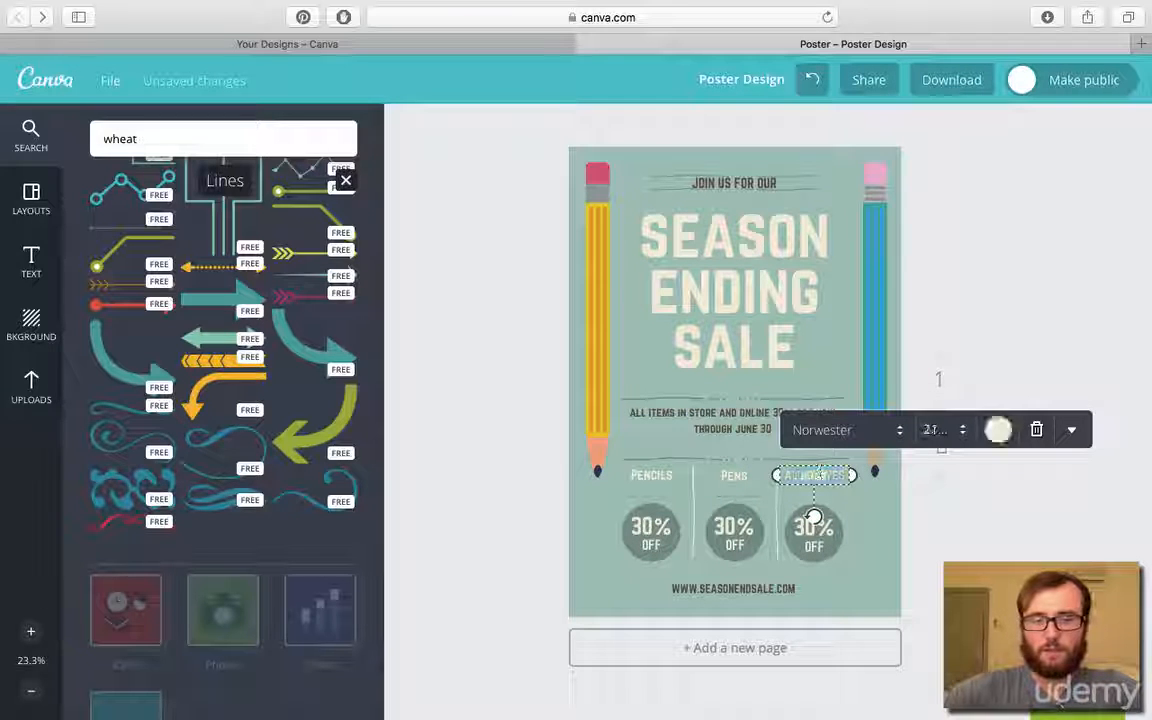
left_click(730, 600)
left_click(725, 590)
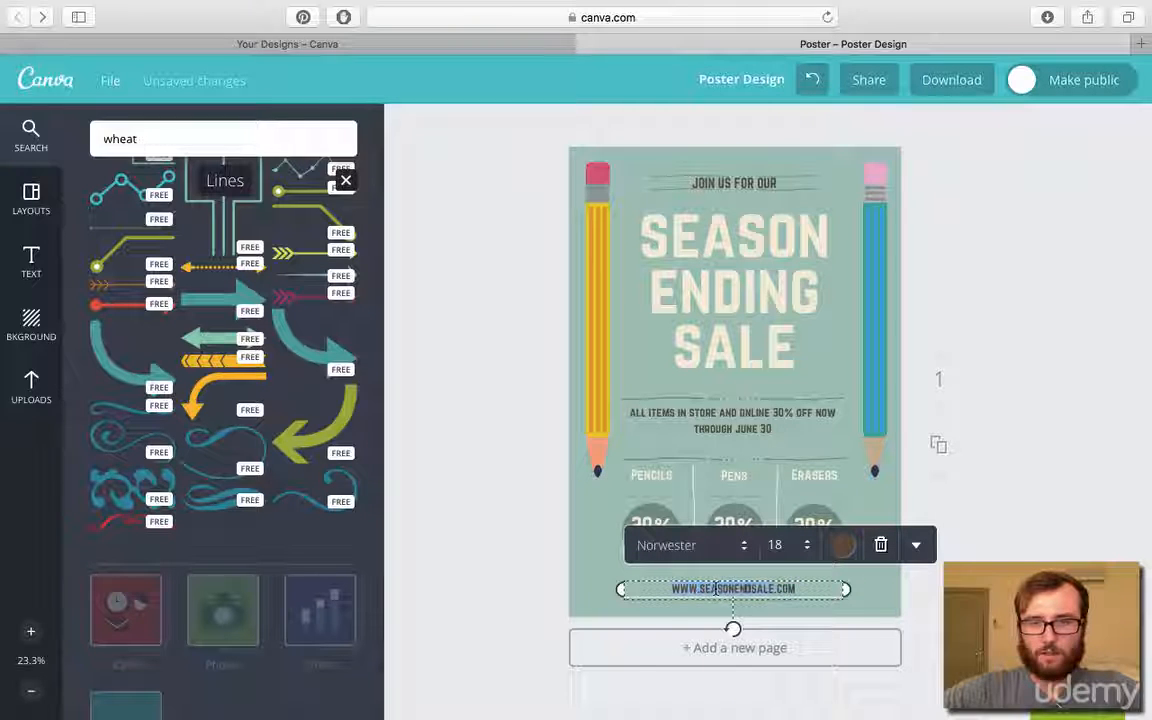
double_click(760, 590)
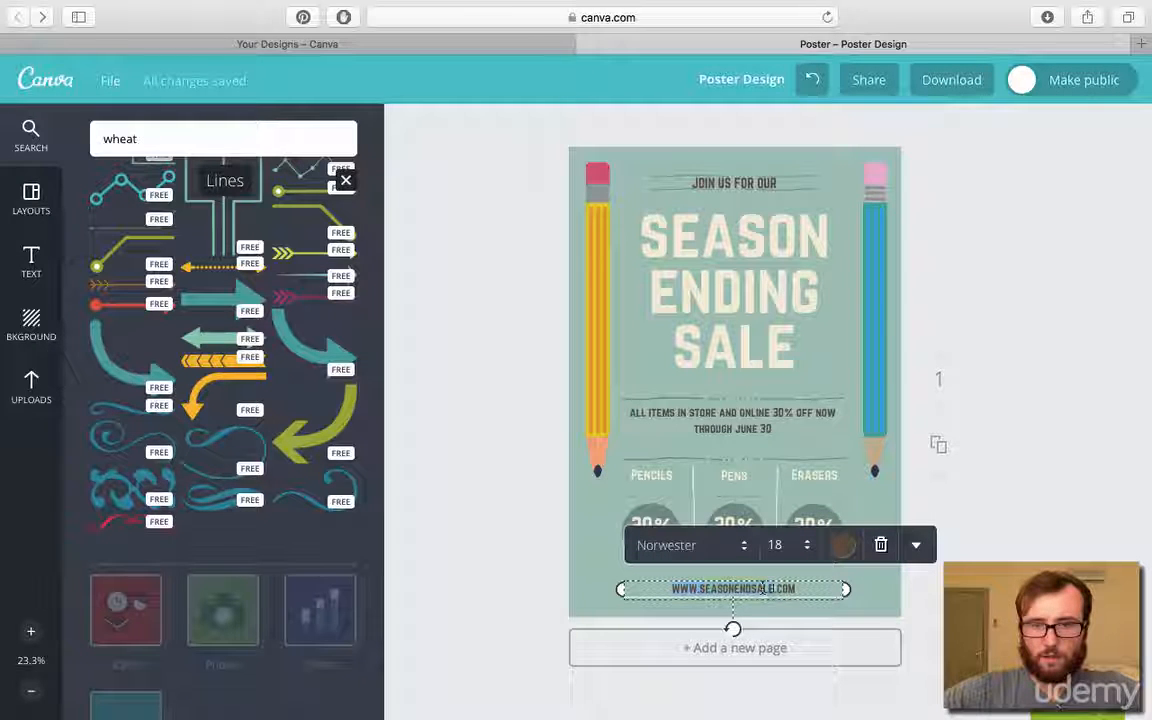
key("BackSpace")
key("BackSpace")
key("BackSpace")
key("BackSpace")
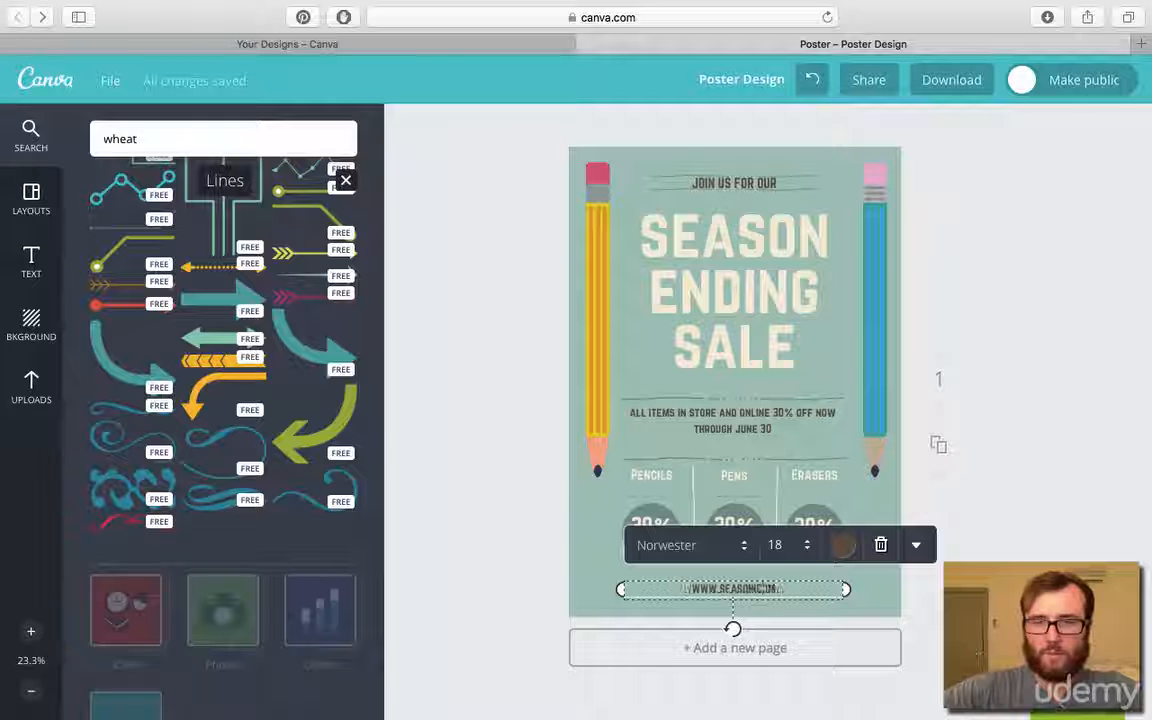
type("c")
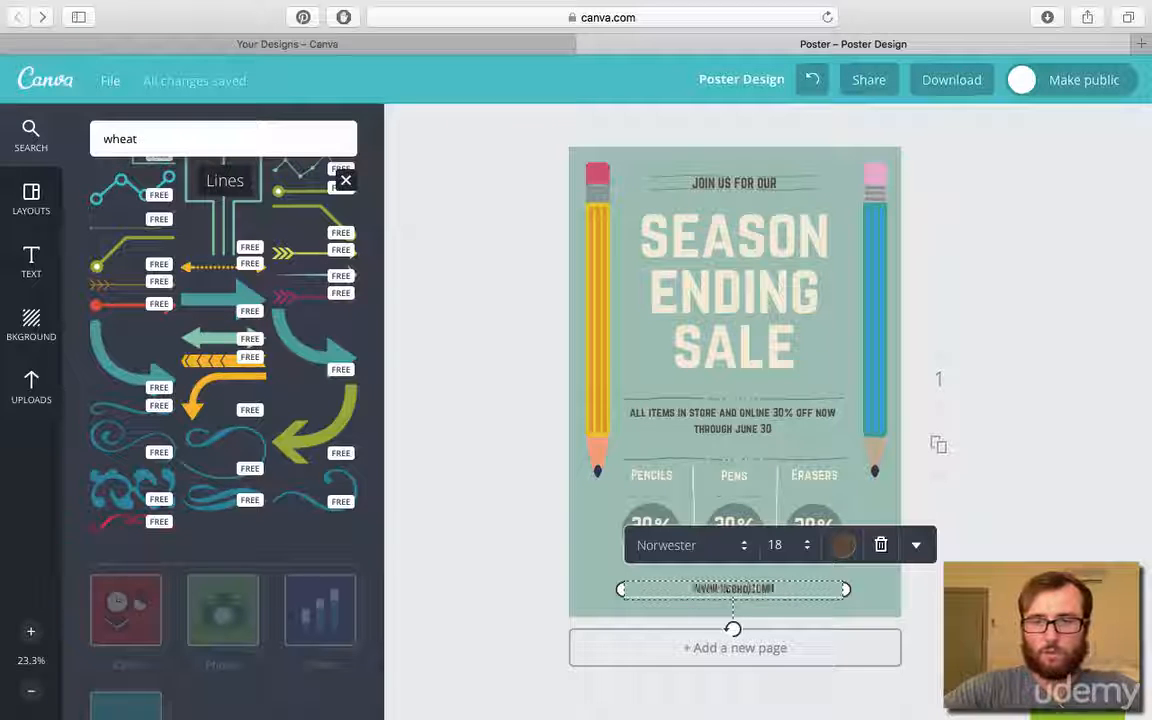
type("hoolsupply")
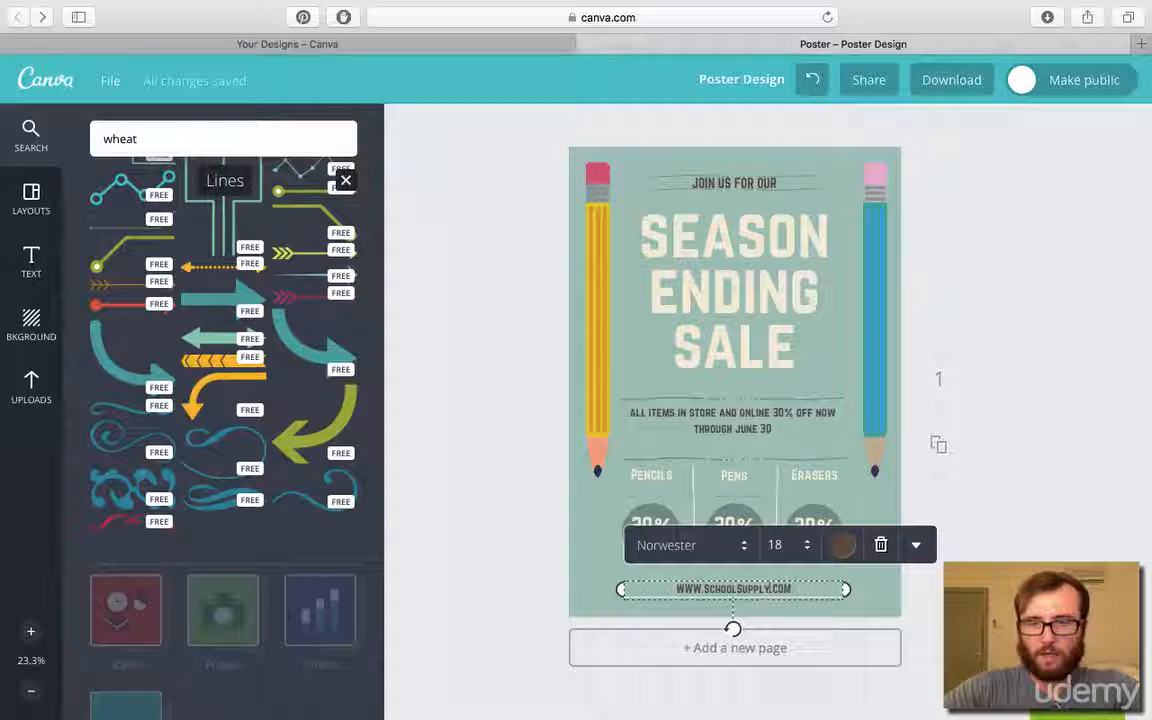
type("warehouse")
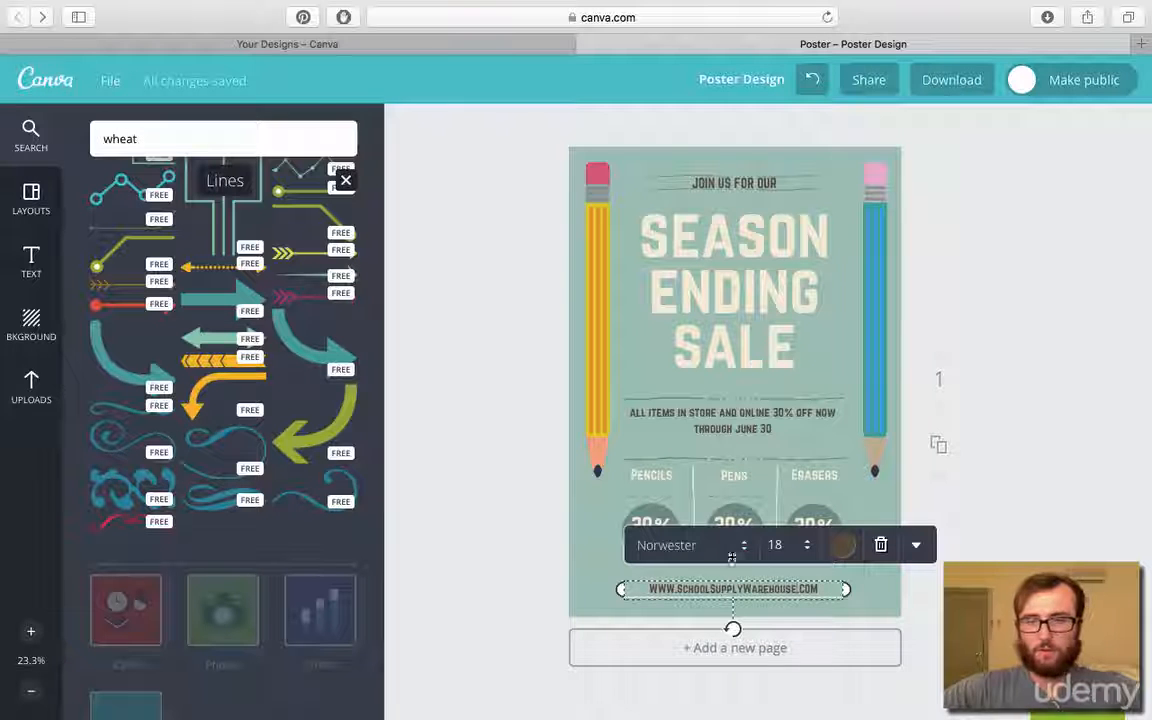
left_click(512, 486)
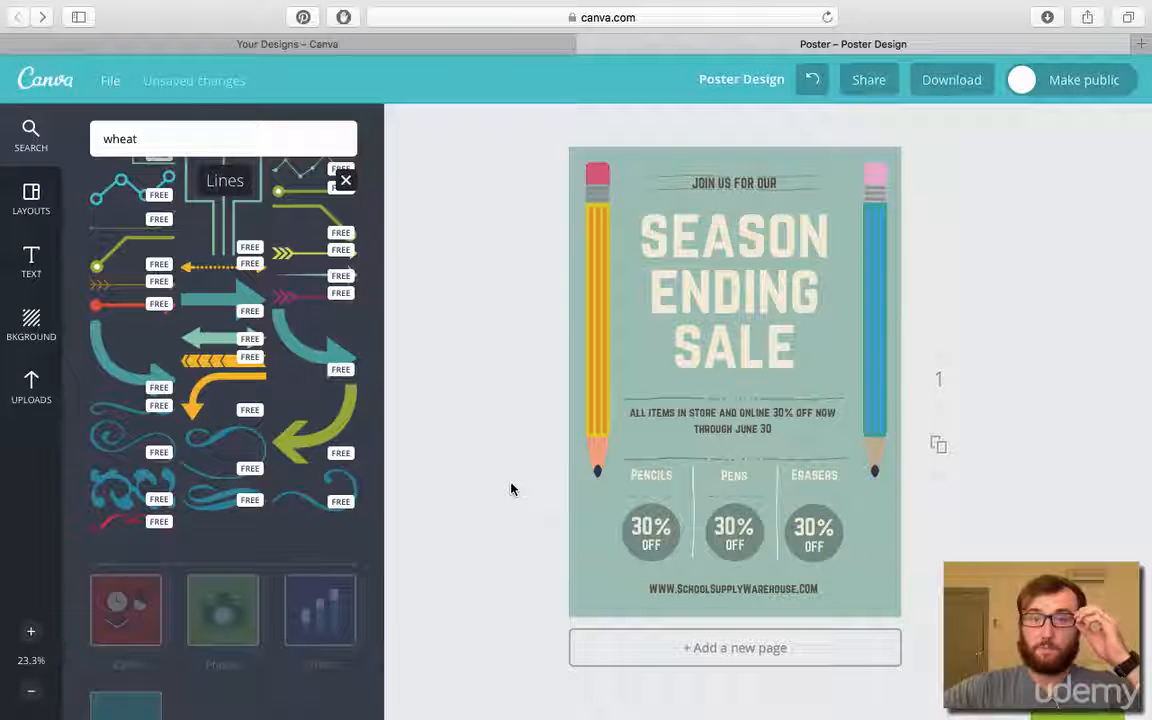
Step: Lengthen the yellow and blue pencils downward until their tips reach the level of the website address
left_click(590, 410)
left_click_drag(597, 476, 588, 599)
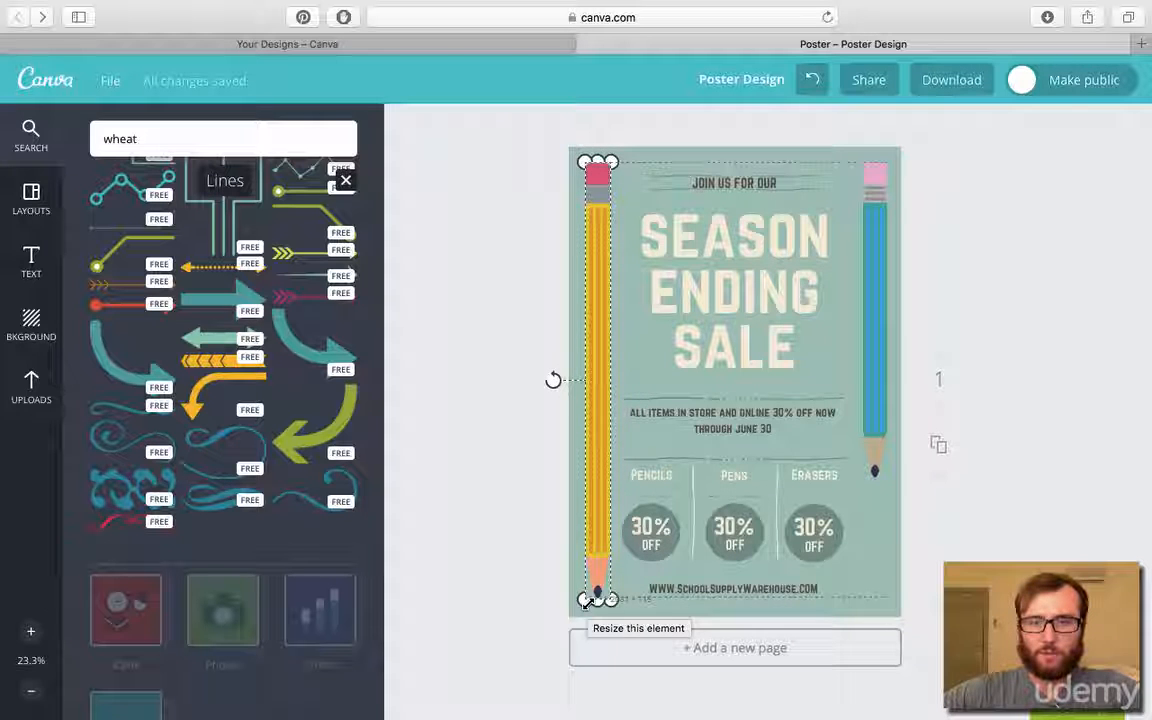
left_click(875, 422)
left_click_drag(875, 478, 862, 598)
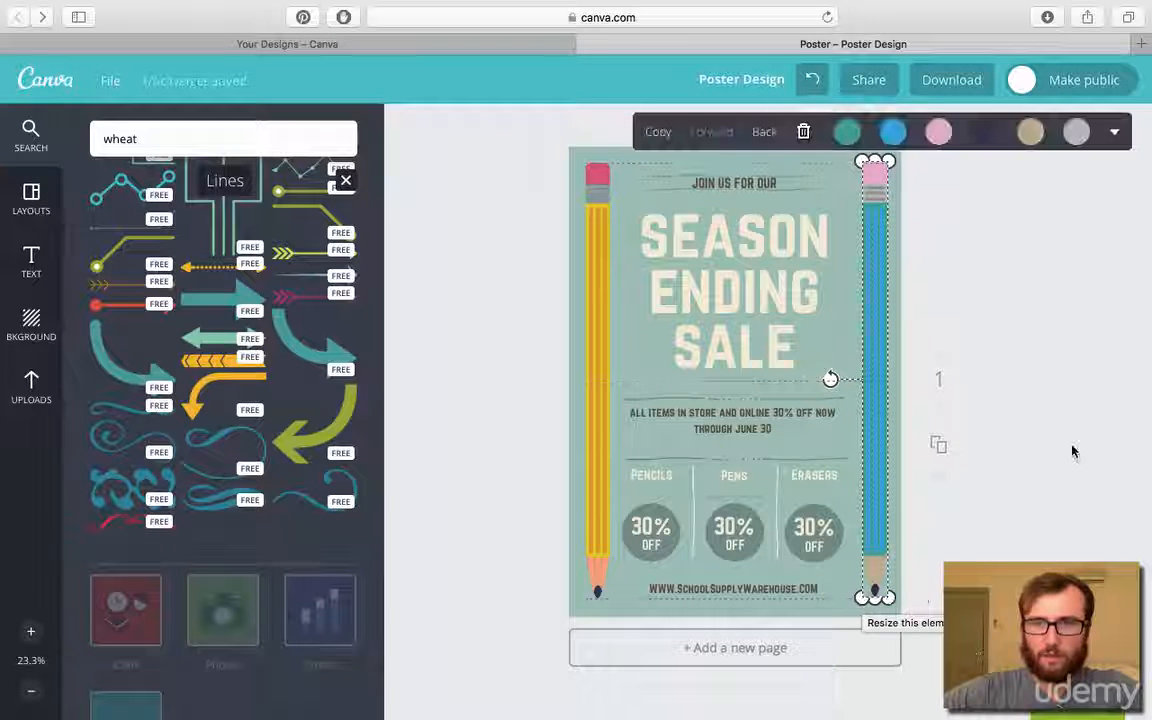
left_click(1071, 451)
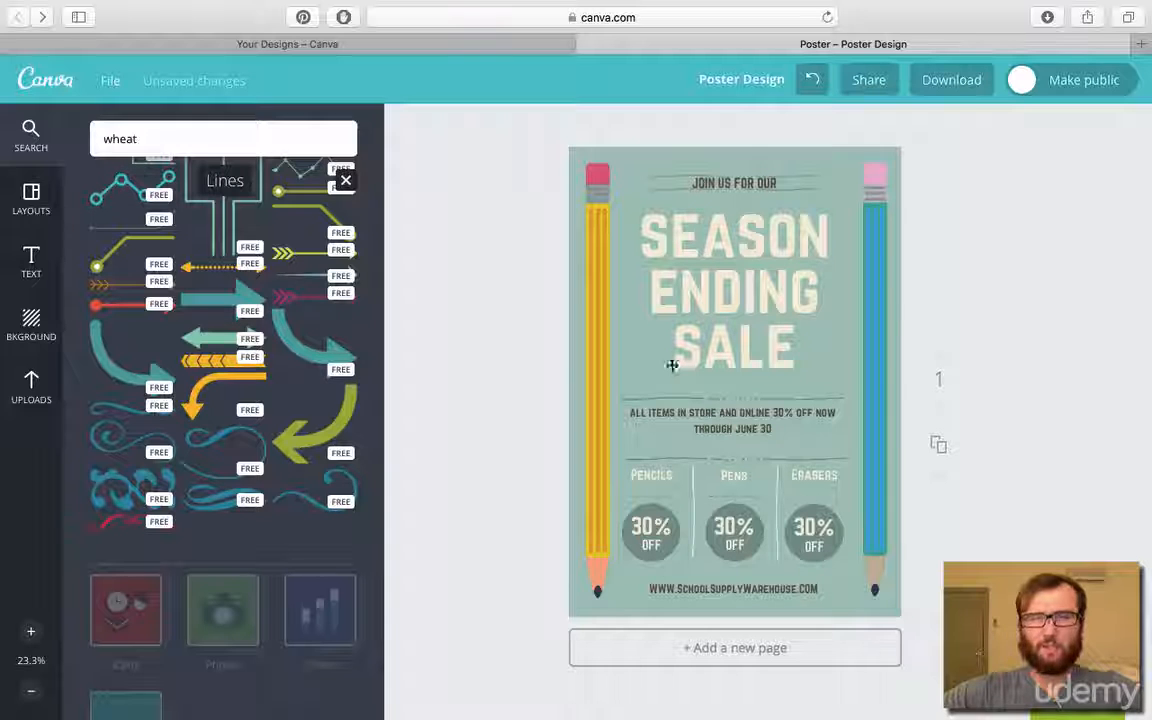
Step: Delete the blue pencil from the poster's right edge
left_click(872, 334)
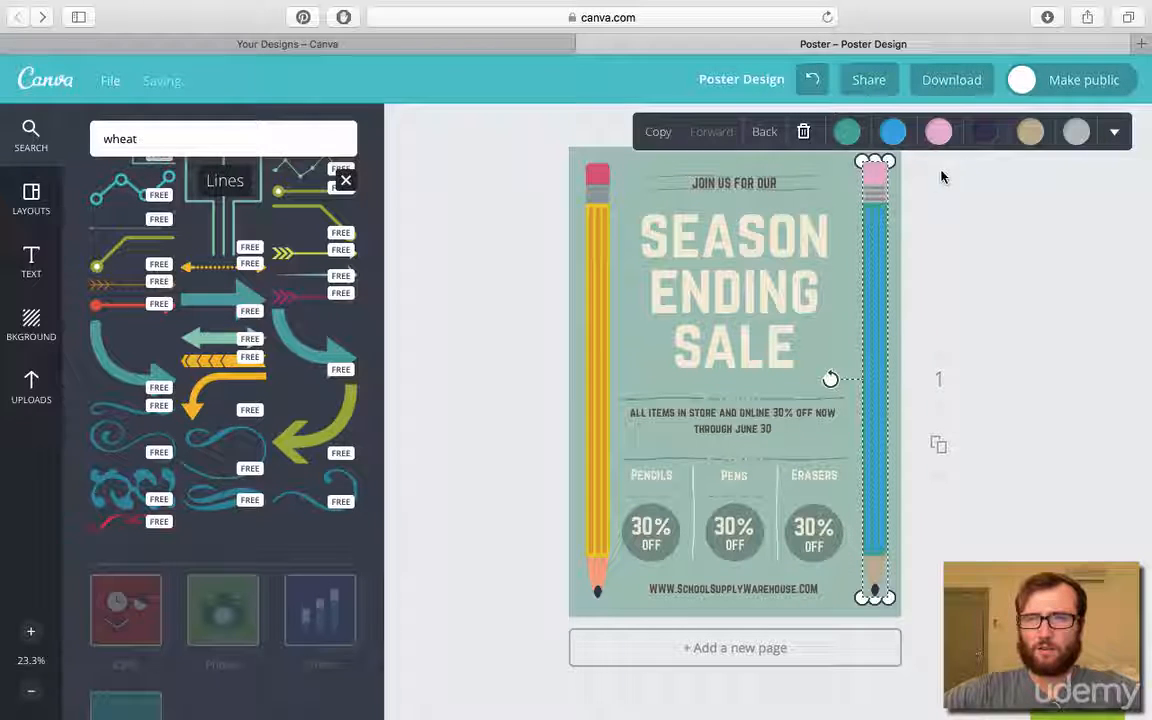
left_click(803, 141)
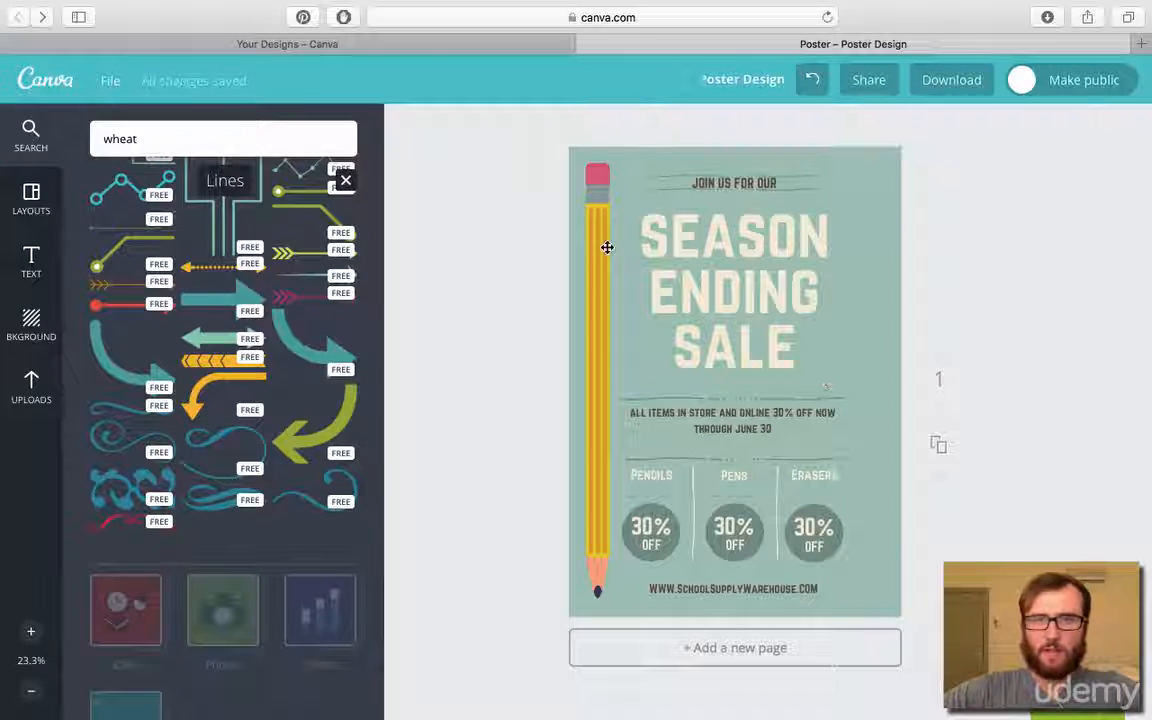
Step: Duplicate the yellow pencil and place the copy along the poster's right edge, level with the original
left_click(609, 247)
left_click(402, 133)
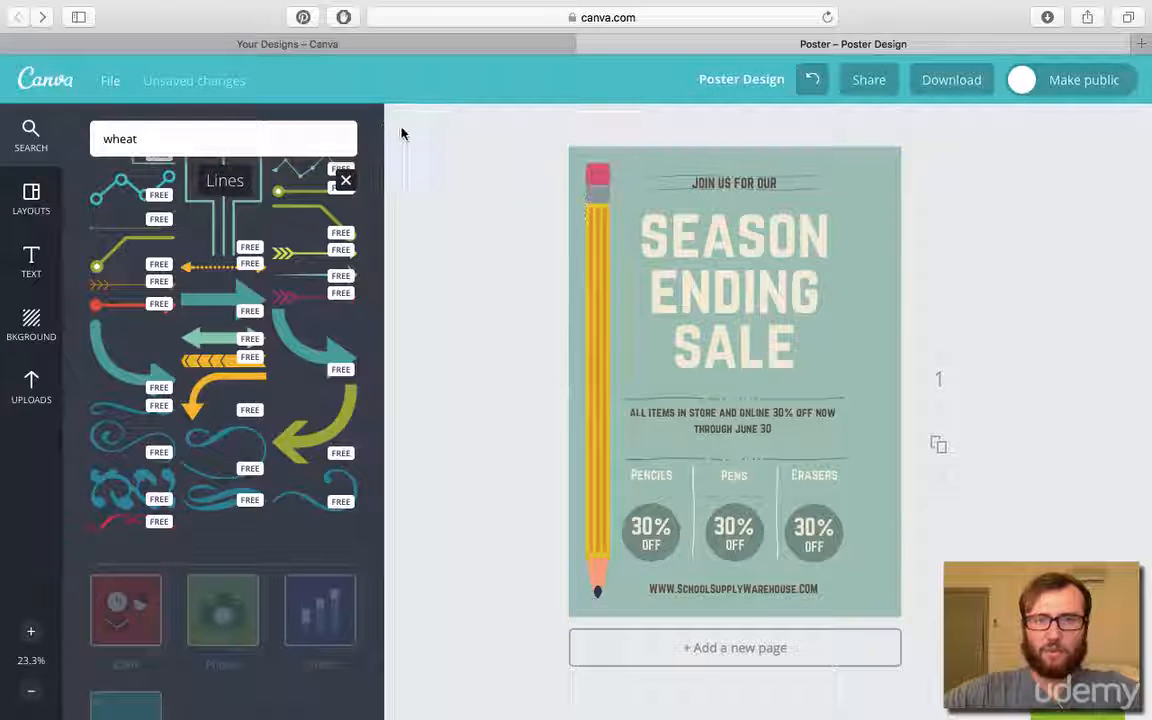
left_click(598, 220)
mouse_move(614, 272)
left_mouse_down()
mouse_move(612, 260)
mouse_move(779, 283)
mouse_move(874, 278)
left_mouse_up()
left_click(1034, 255)
Step: Try darker grey-green shades as the poster's background colour
left_click(817, 168)
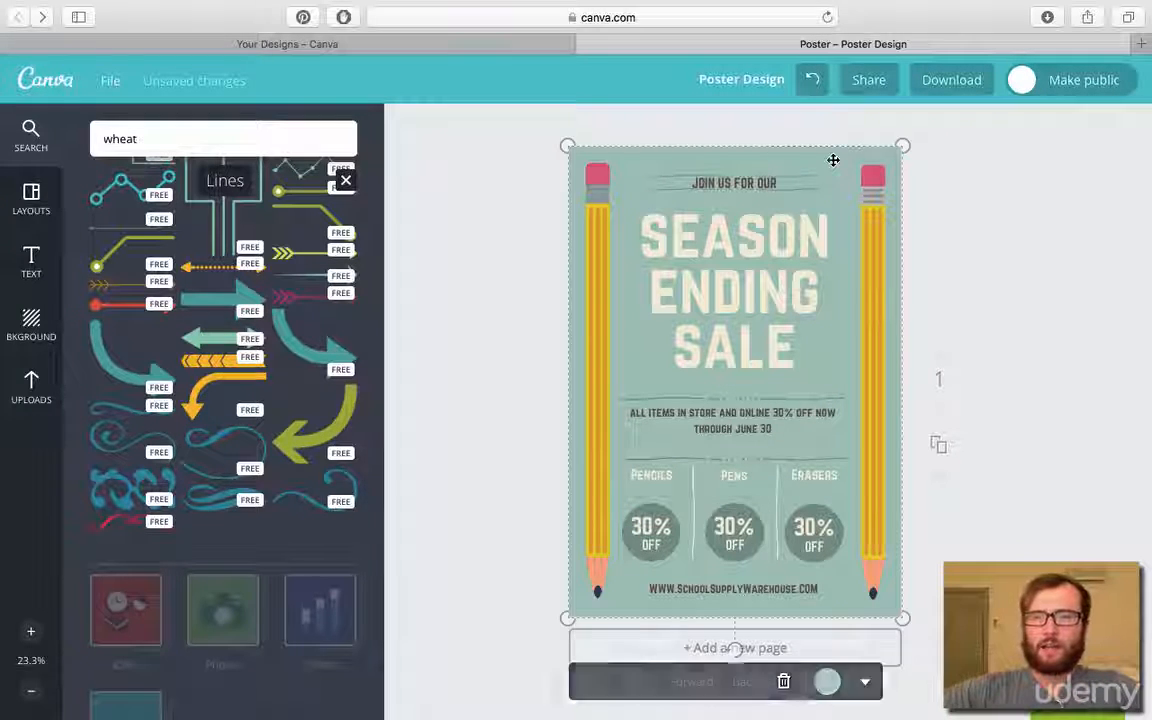
left_click(826, 684)
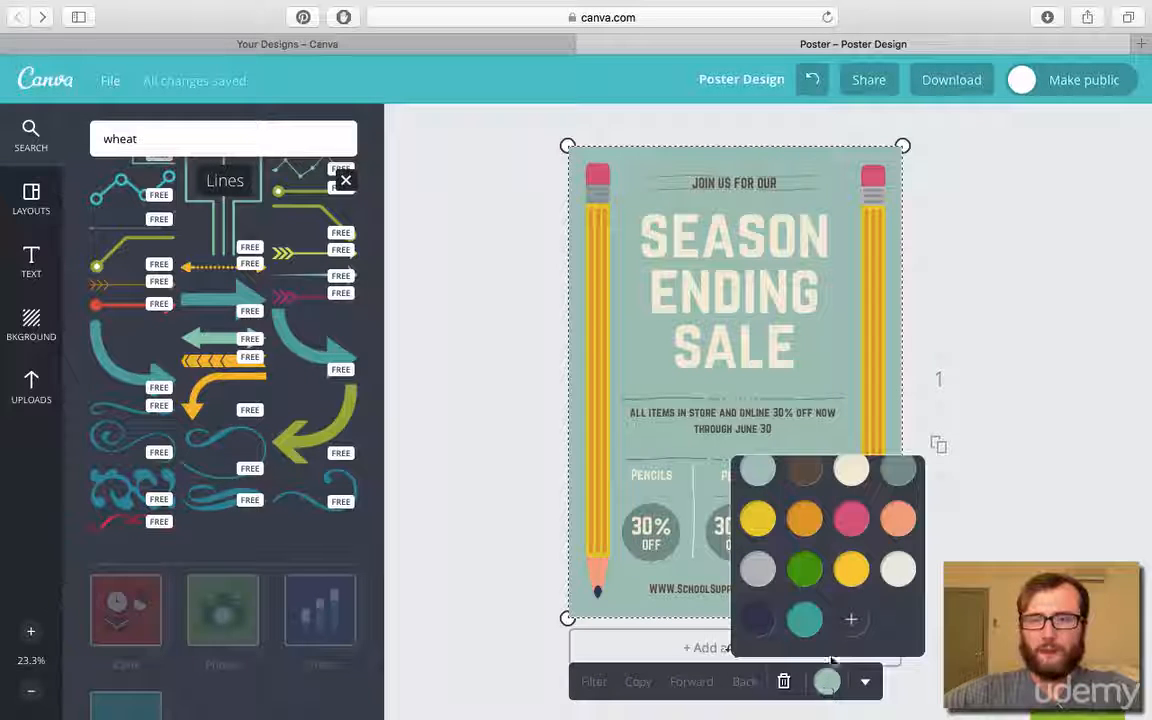
left_click(898, 472)
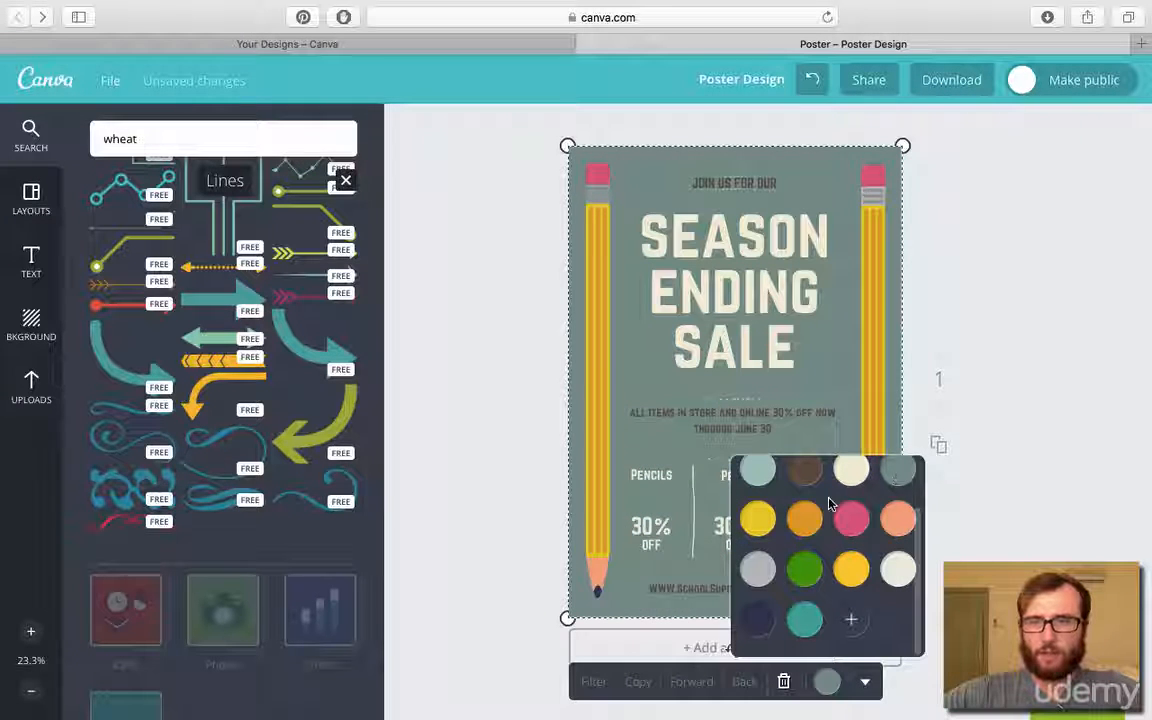
left_click(826, 681)
left_click(804, 620)
scroll(818, 625, "down", 3)
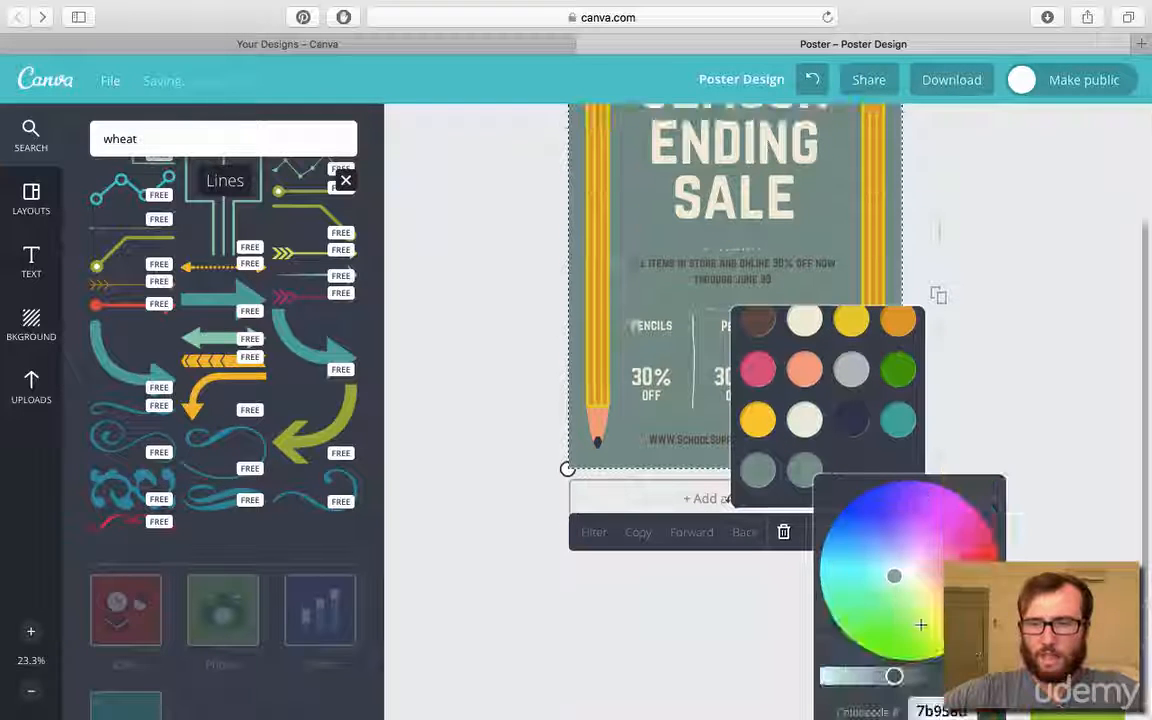
left_click(903, 576)
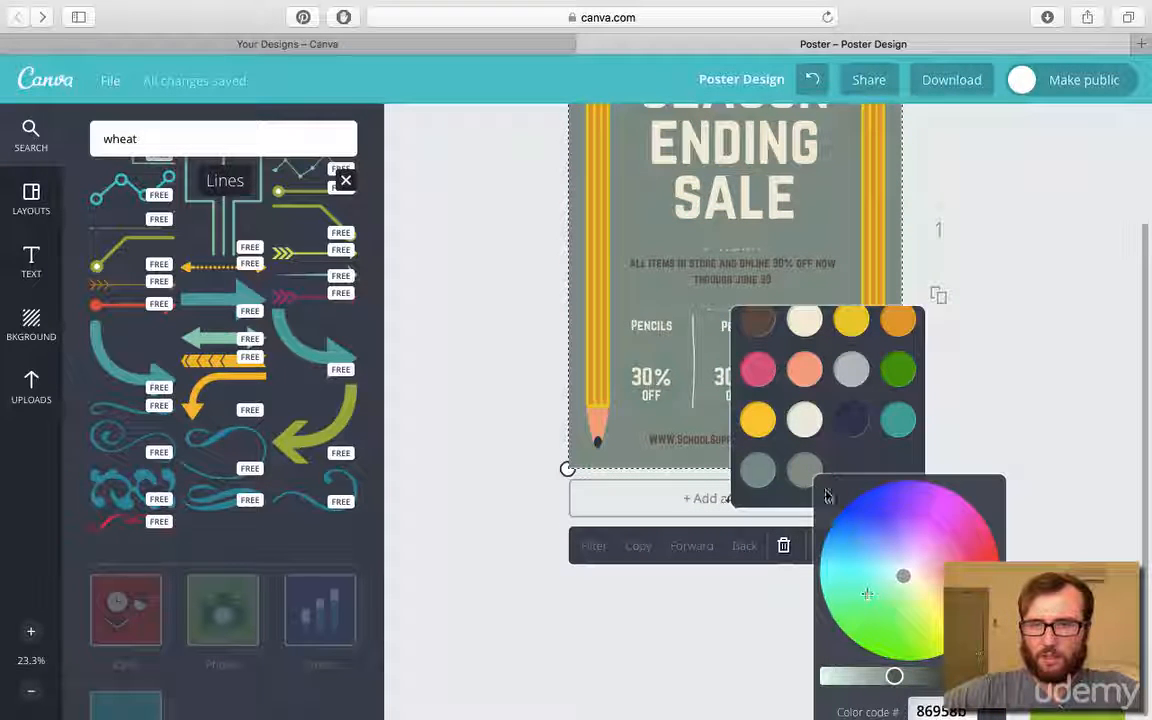
Step: Set the poster's background colour to off-white
left_click(805, 420)
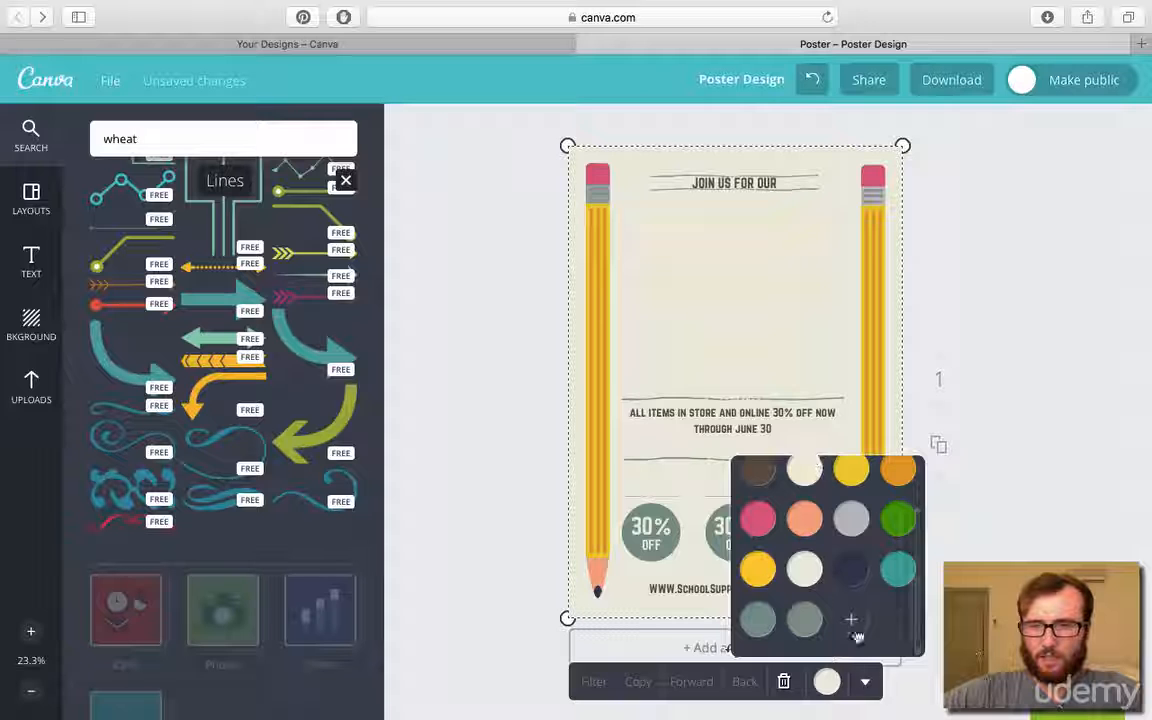
left_click(828, 690)
left_click(828, 690)
left_click(930, 540)
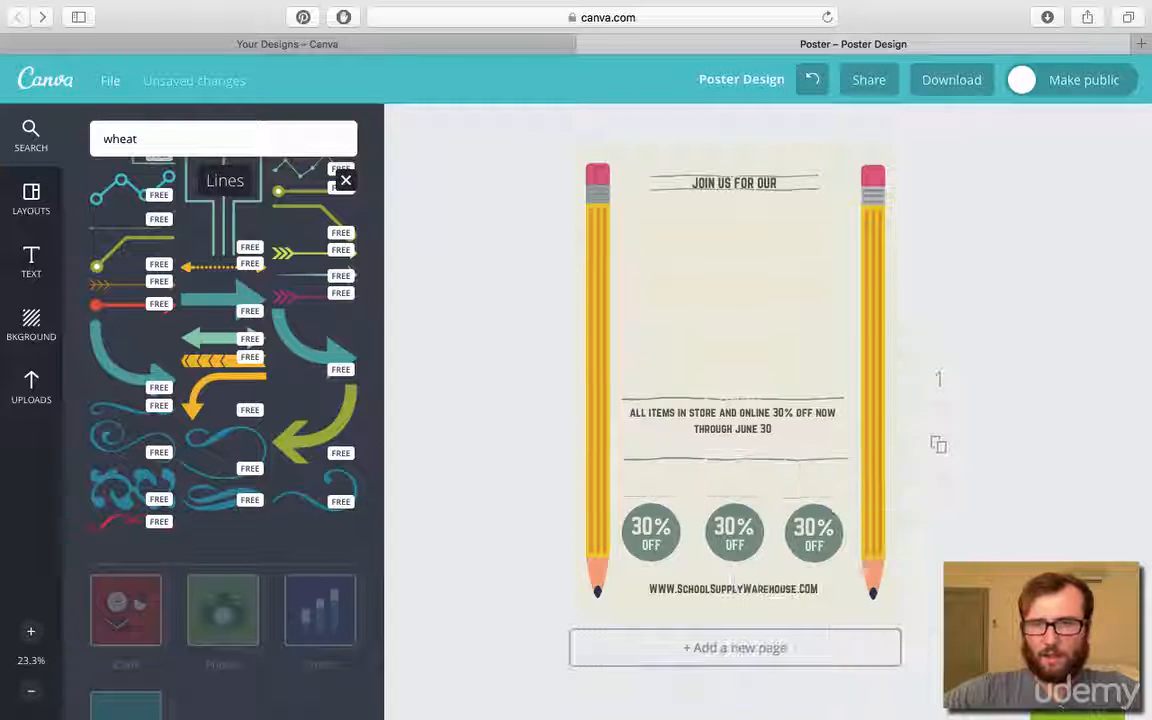
Step: Try dark brown as the colour of the "Season Ending Sale" headline
left_click(743, 296)
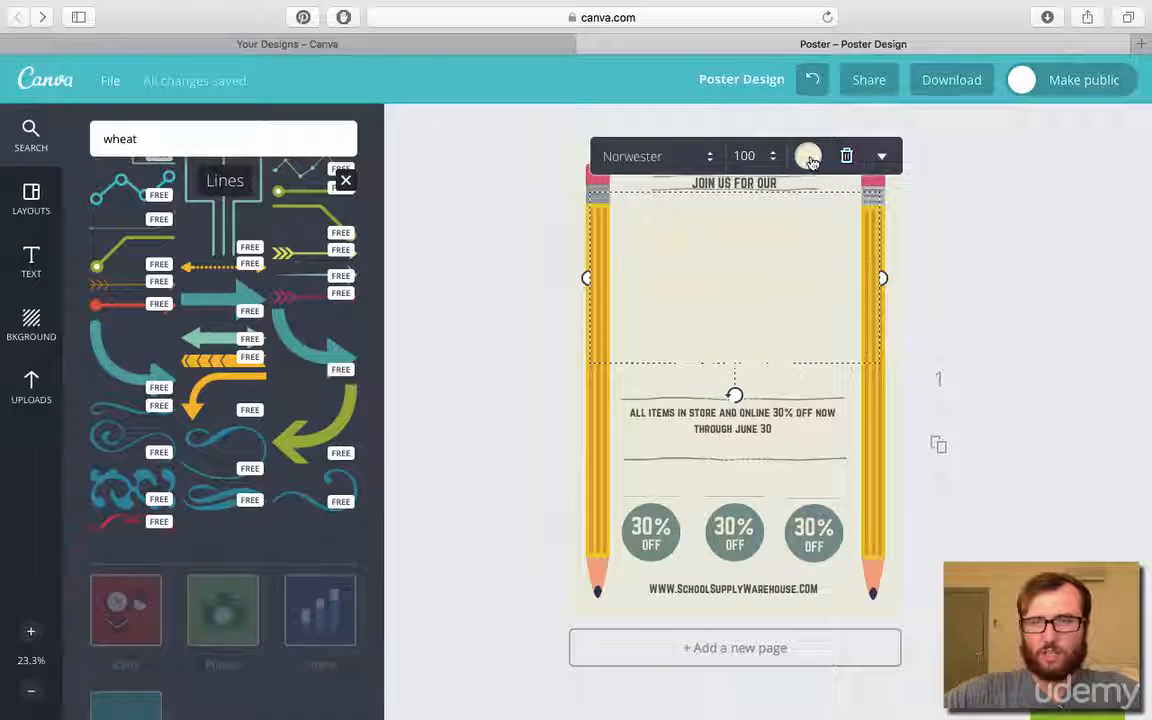
left_click(807, 156)
left_click(740, 193)
left_click(1008, 262)
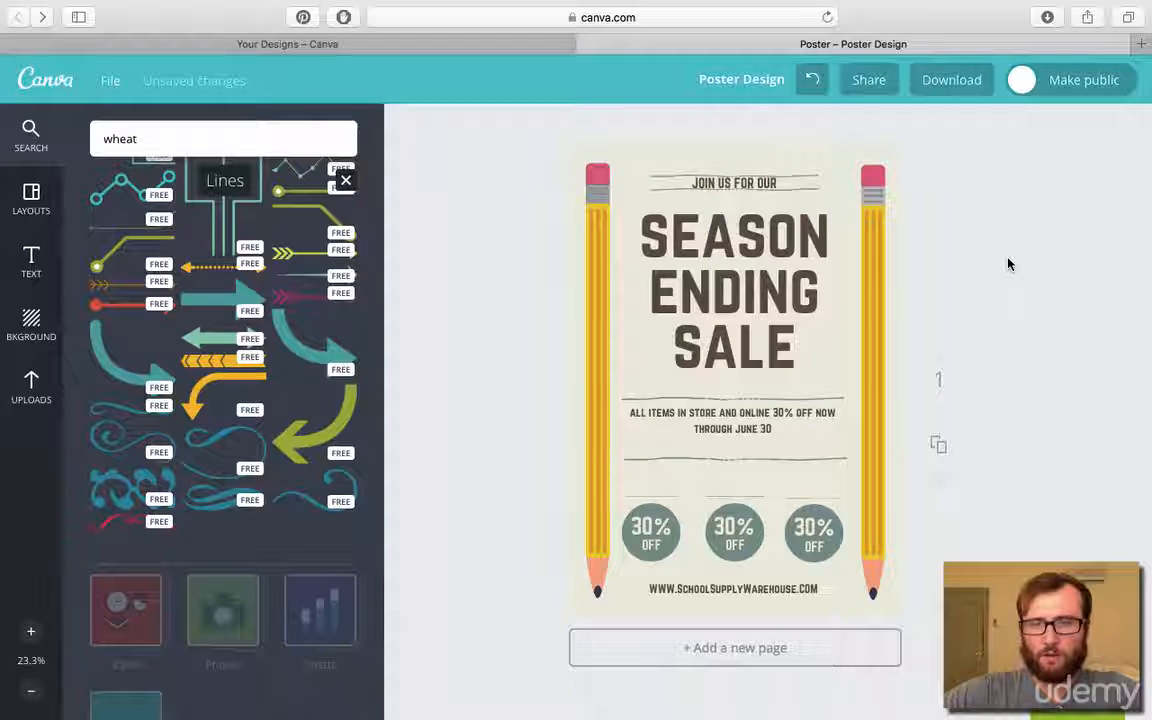
Step: Recolour the "Season Ending Sale" headline in the grey-green of the discount circles
left_click(708, 275)
left_click(807, 156)
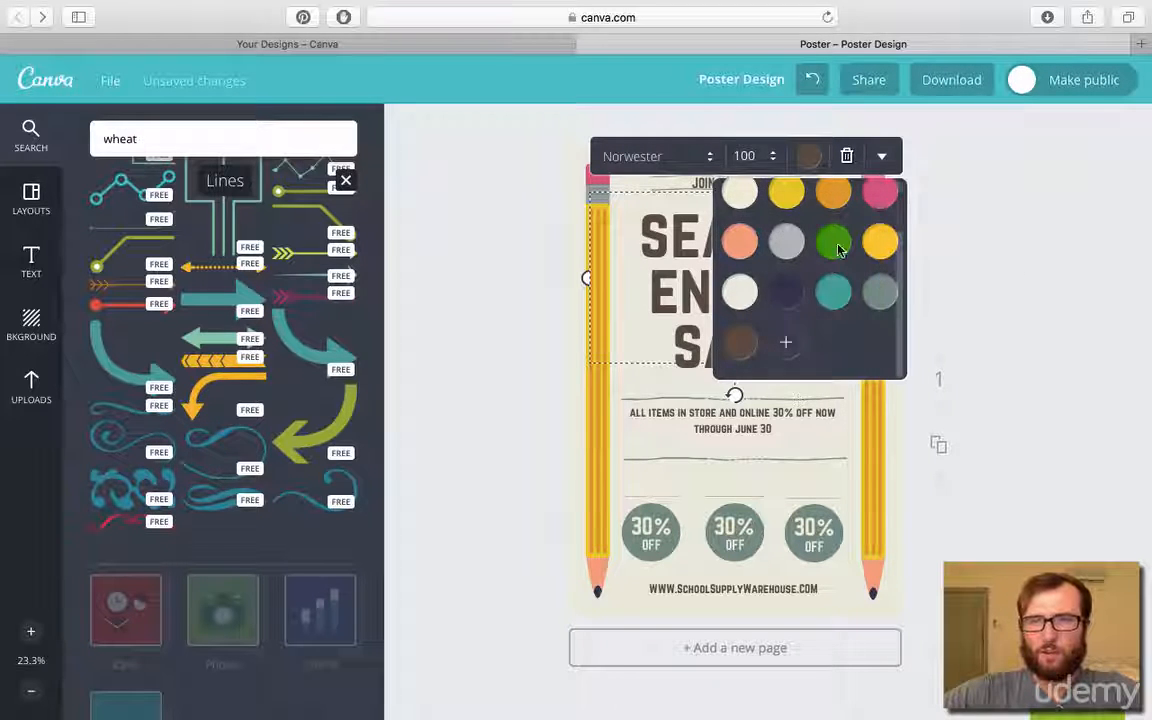
left_click(885, 299)
left_click(985, 314)
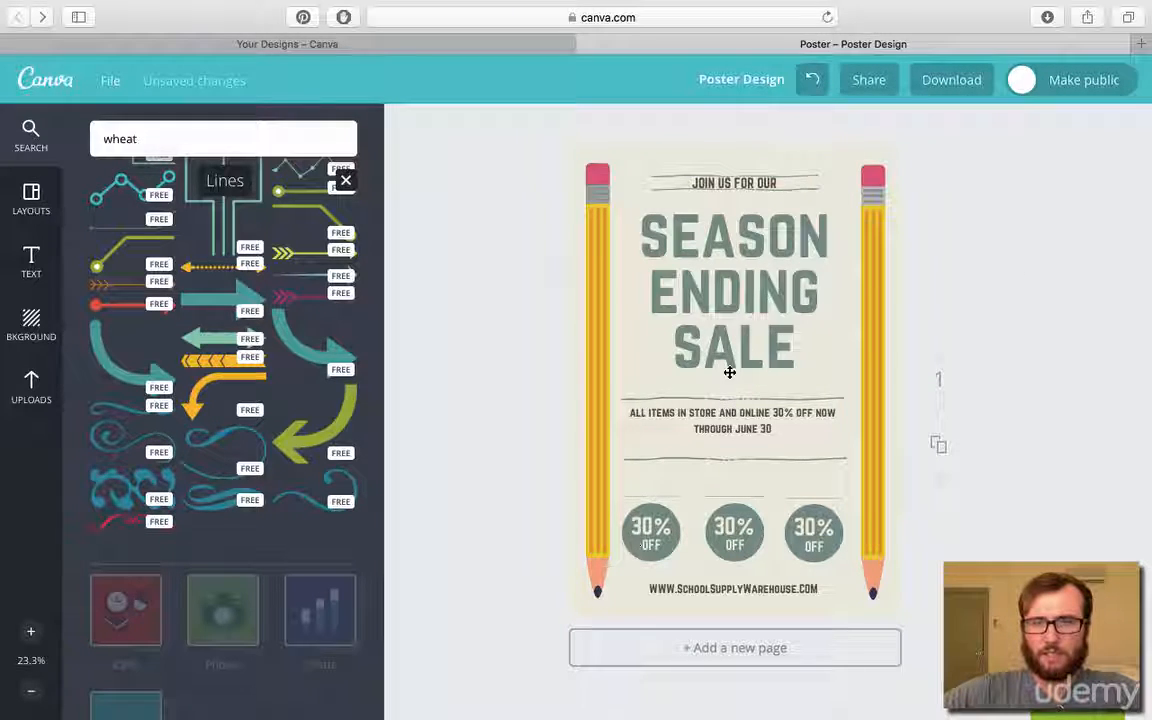
Step: Enlarge the offer text below the headline to size 24 and fit it evenly between the two horizontal lines
left_click_drag(738, 428, 737, 436)
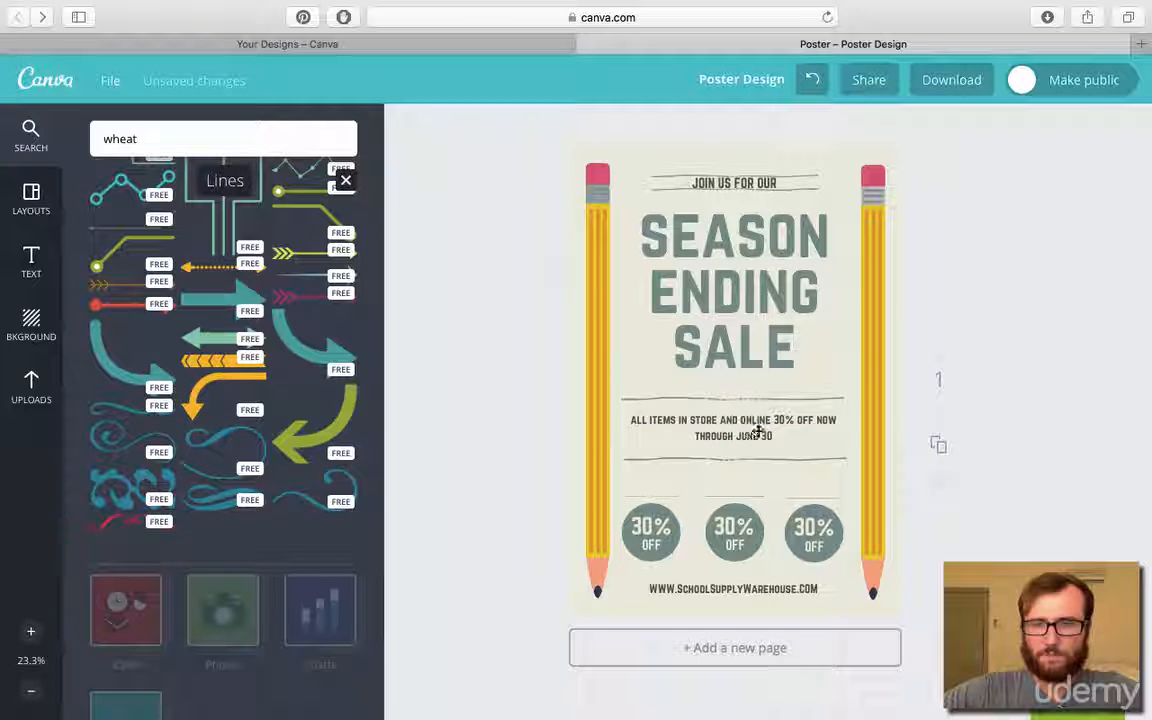
left_click(794, 431)
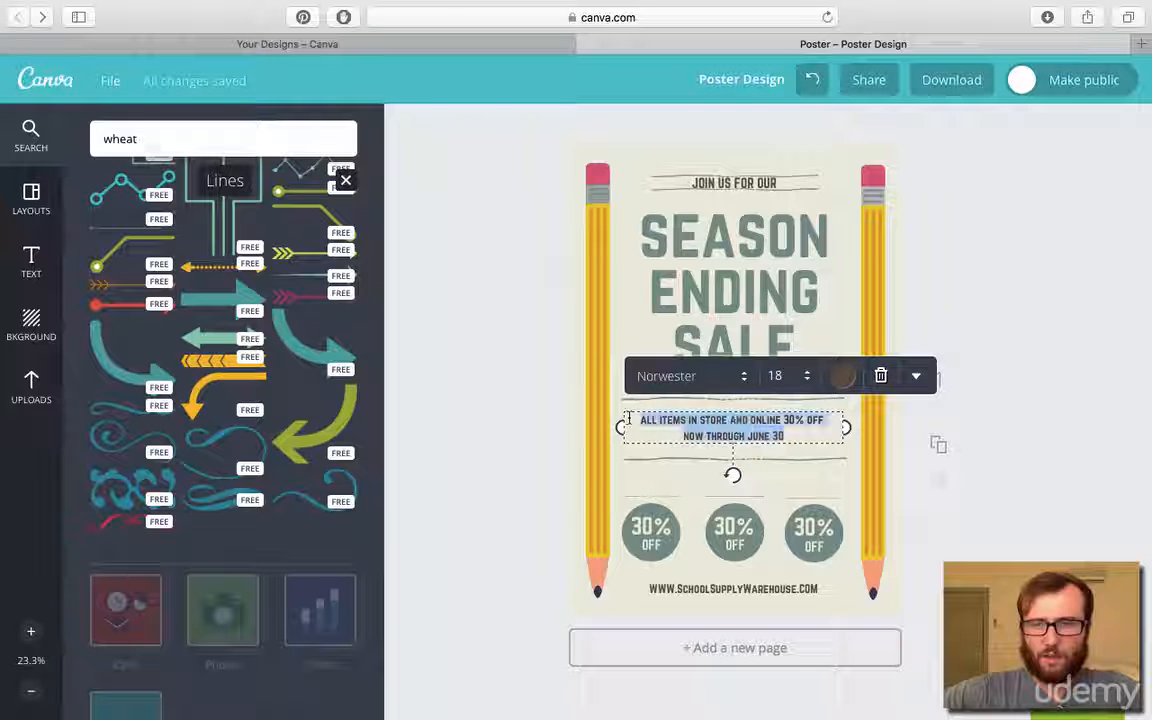
left_click(777, 375)
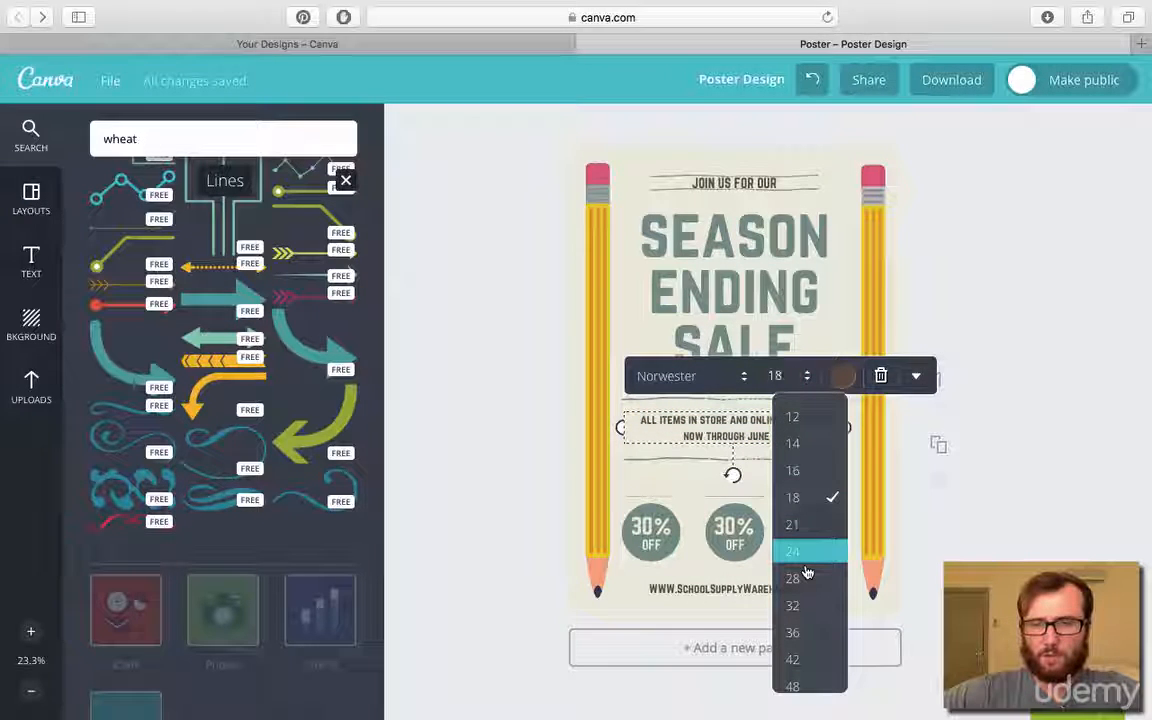
left_click(796, 556)
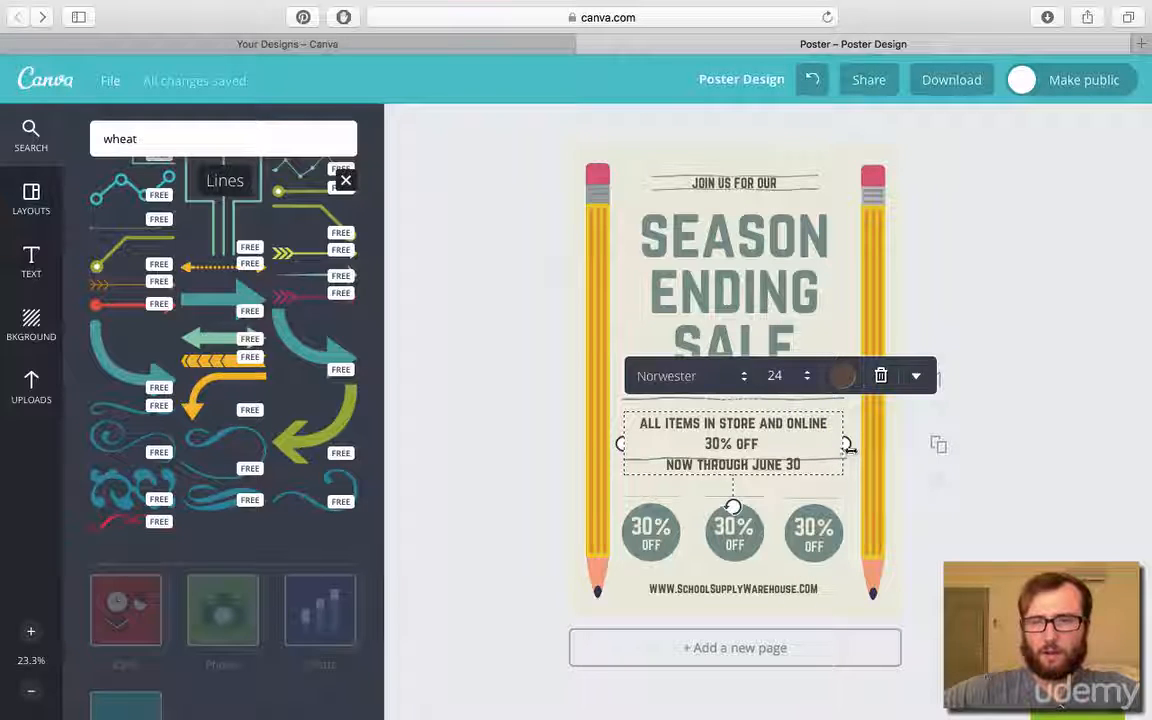
left_click_drag(849, 449, 782, 431)
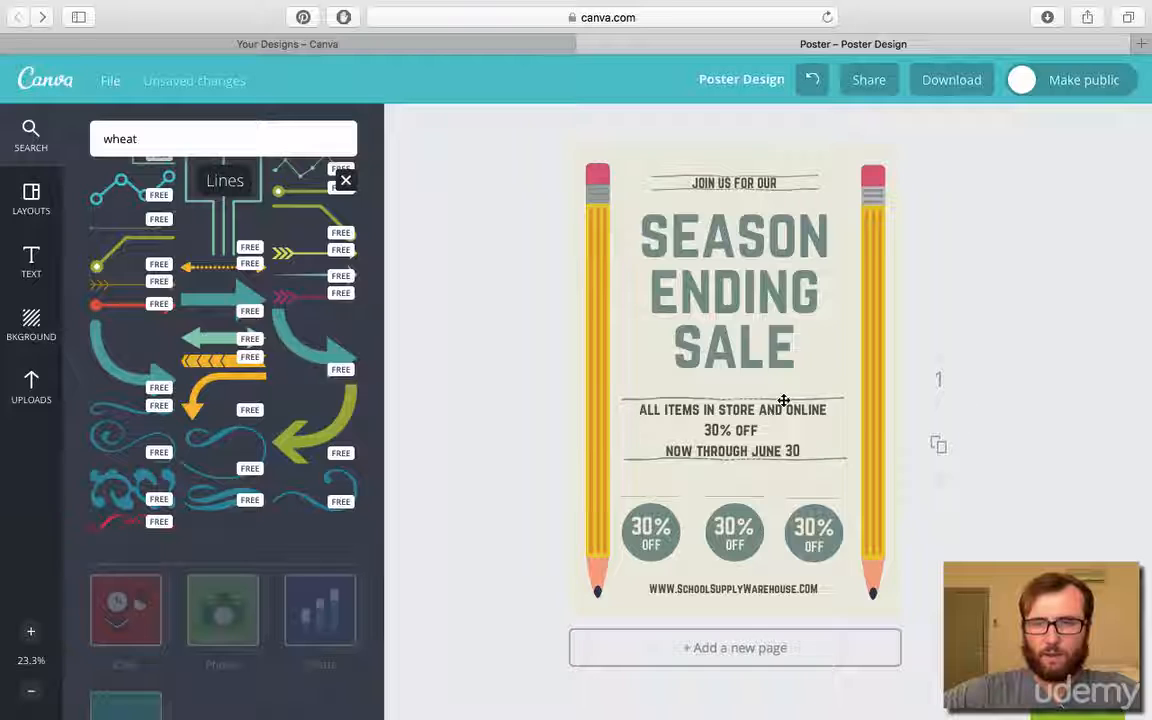
left_click(783, 400)
left_click(783, 401)
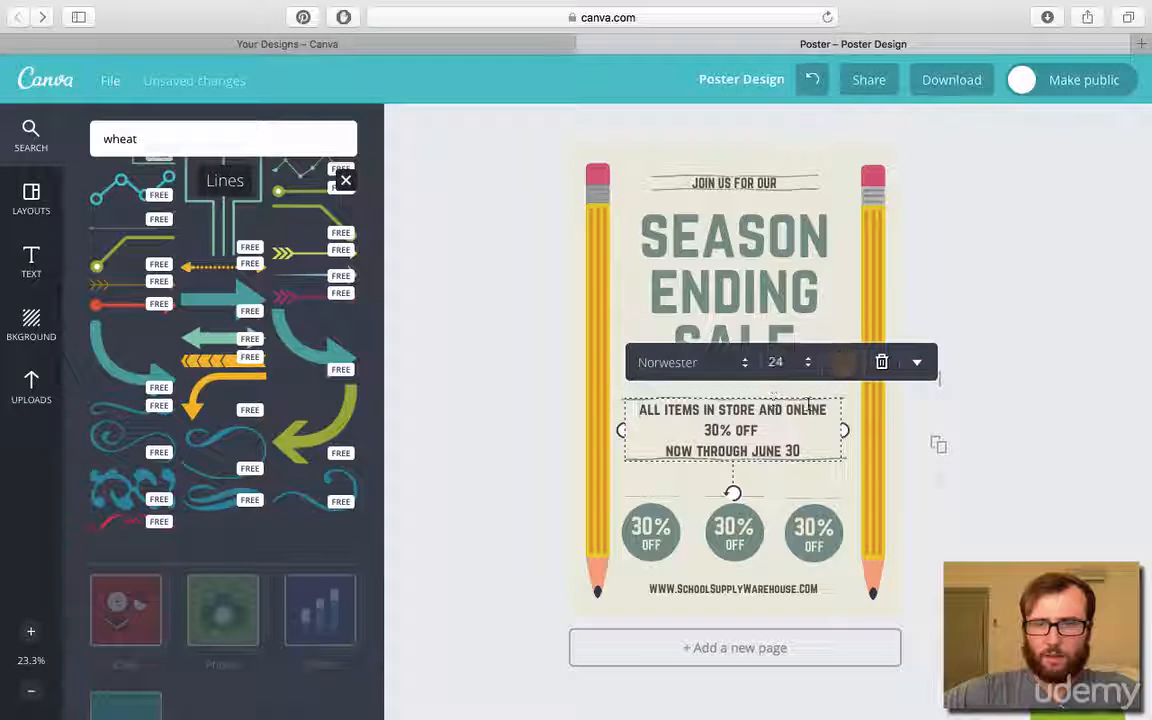
mouse_move(753, 404)
left_mouse_down()
mouse_move(758, 391)
mouse_move(761, 424)
mouse_move(760, 408)
left_mouse_up()
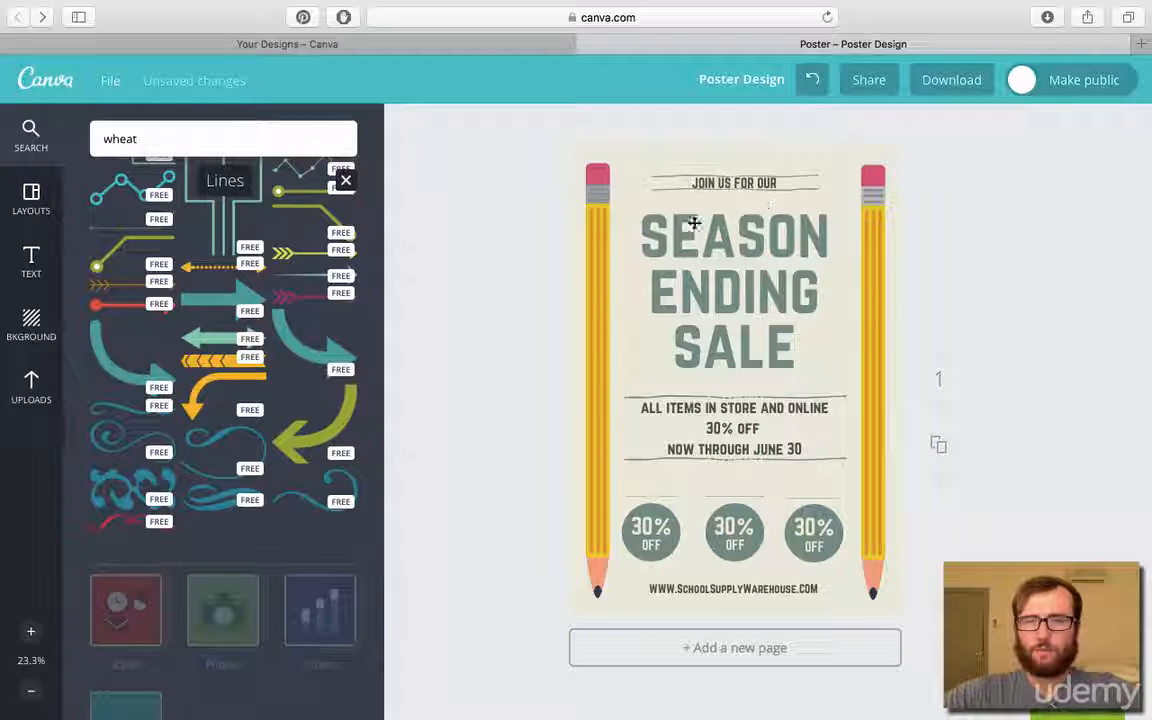
left_click(662, 481)
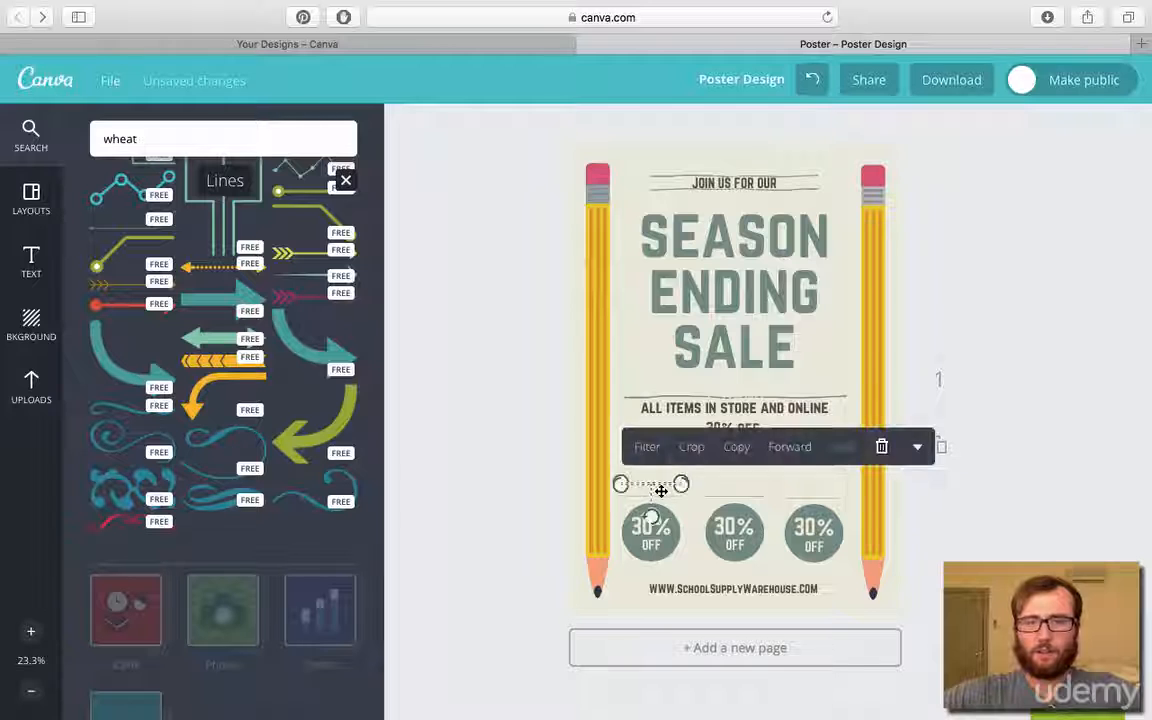
key("Delete")
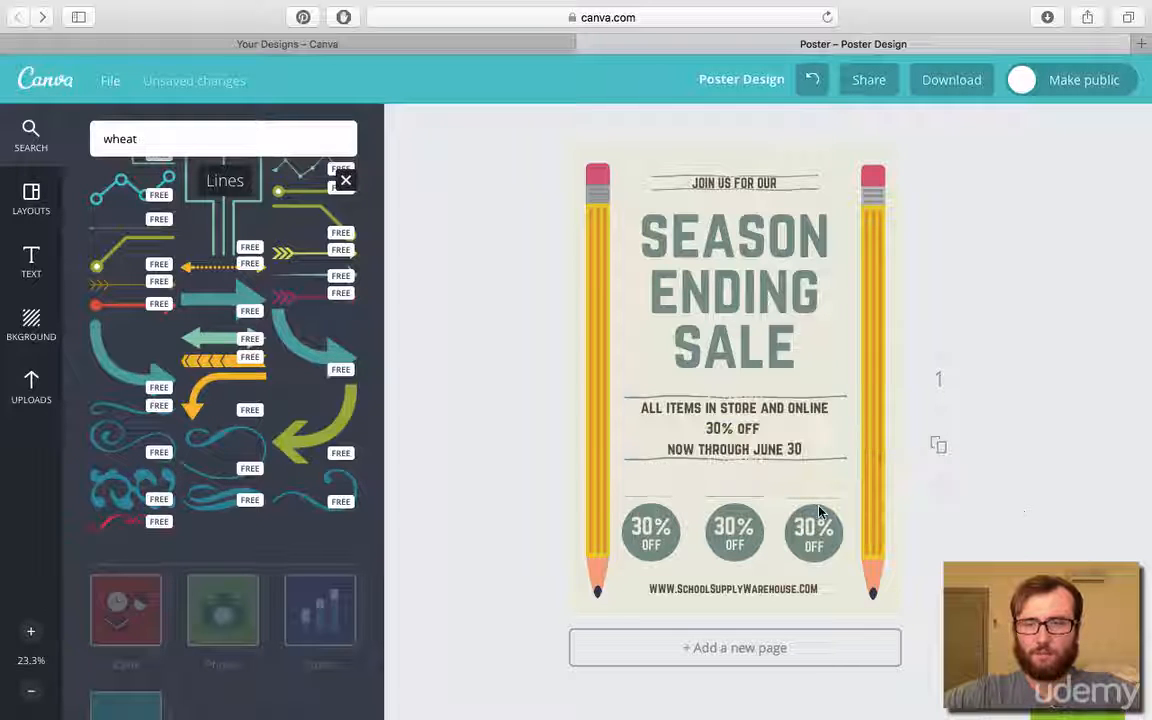
left_click(650, 477)
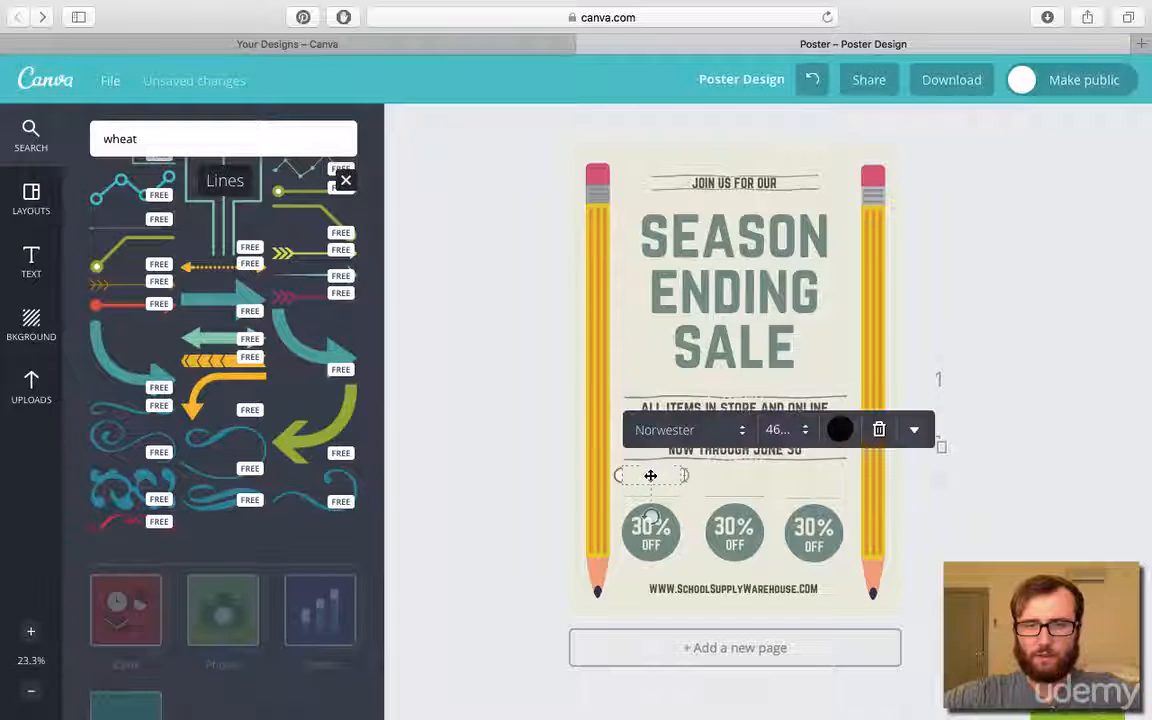
left_click(740, 474, "shift")
left_click(822, 480, "shift")
key("Delete")
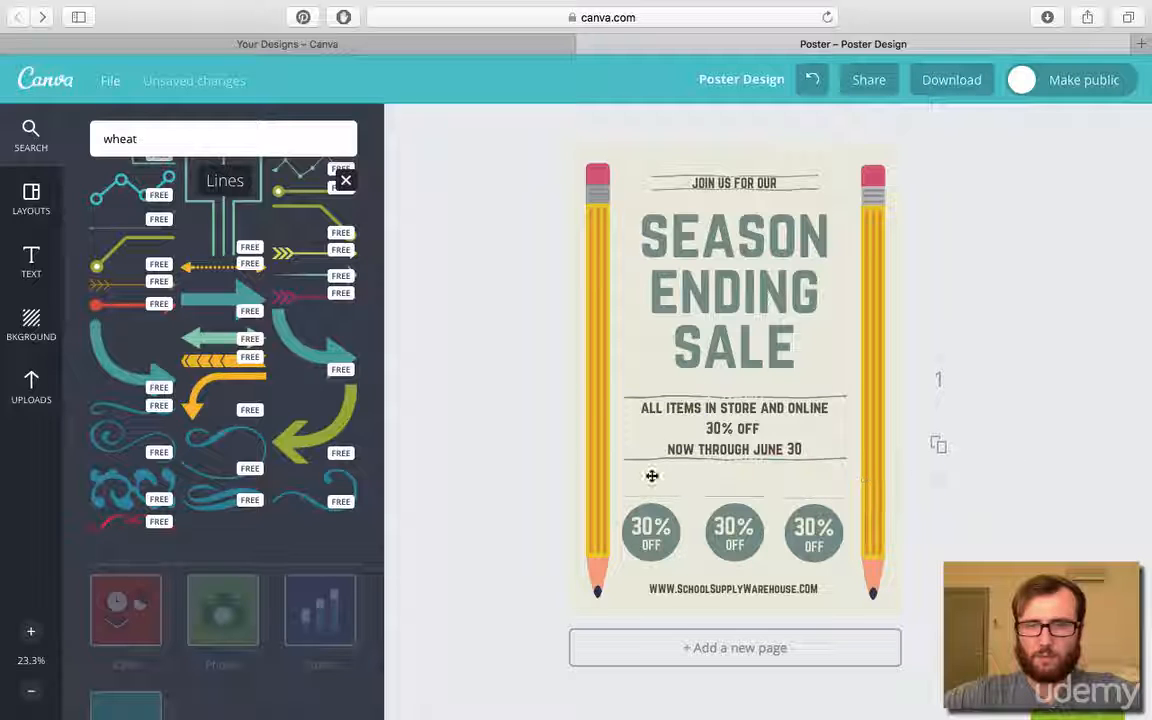
Step: Recolour the "Pencils", "Pens" and "Erasers" labels in the same grey-green as the headline
left_click(651, 475)
left_click(839, 430)
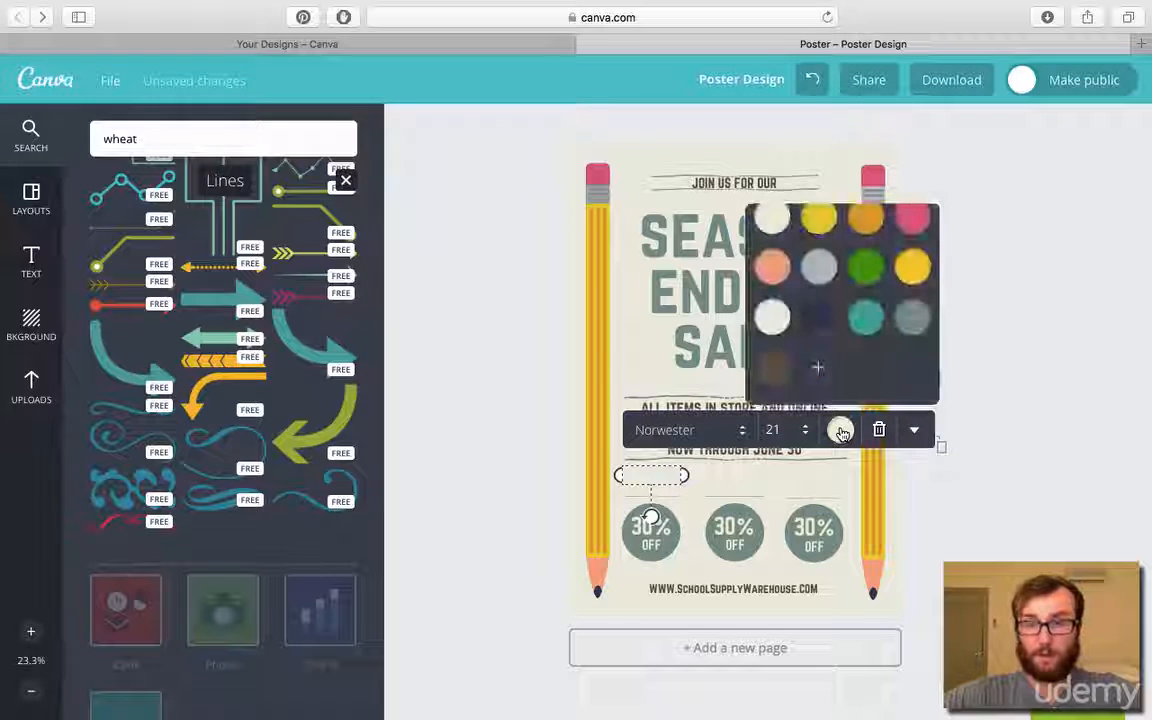
left_click(912, 316)
type("Pencils")
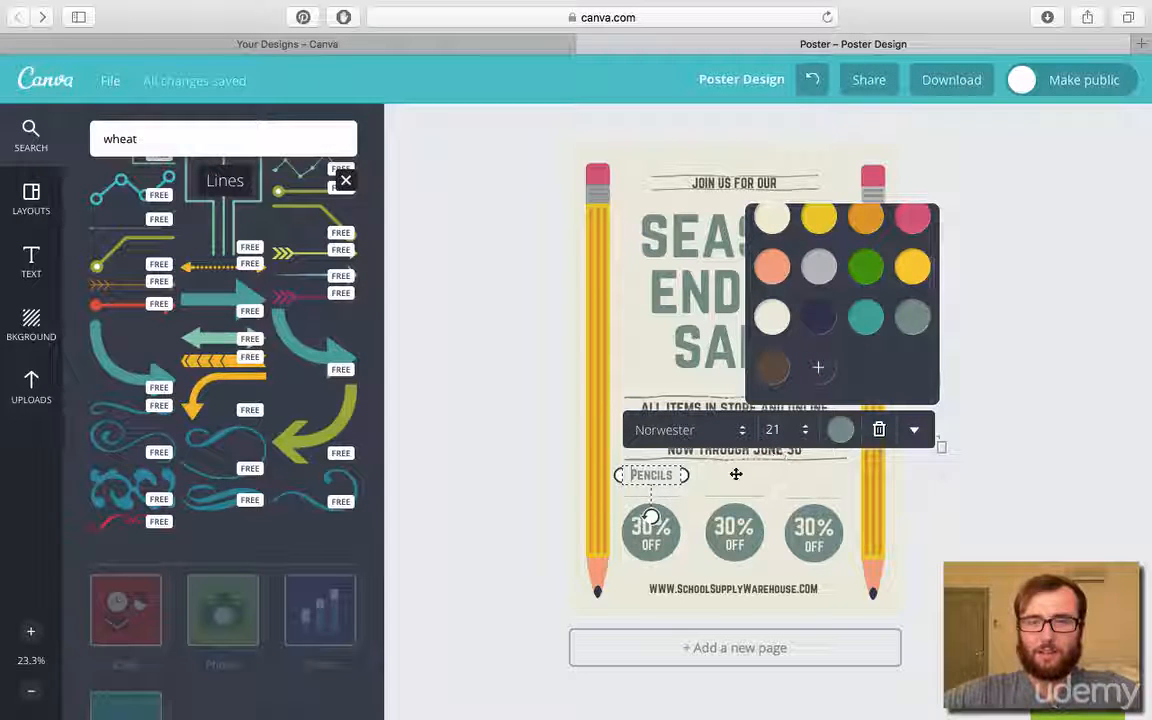
left_click(735, 473)
type("Pens")
left_click(913, 430)
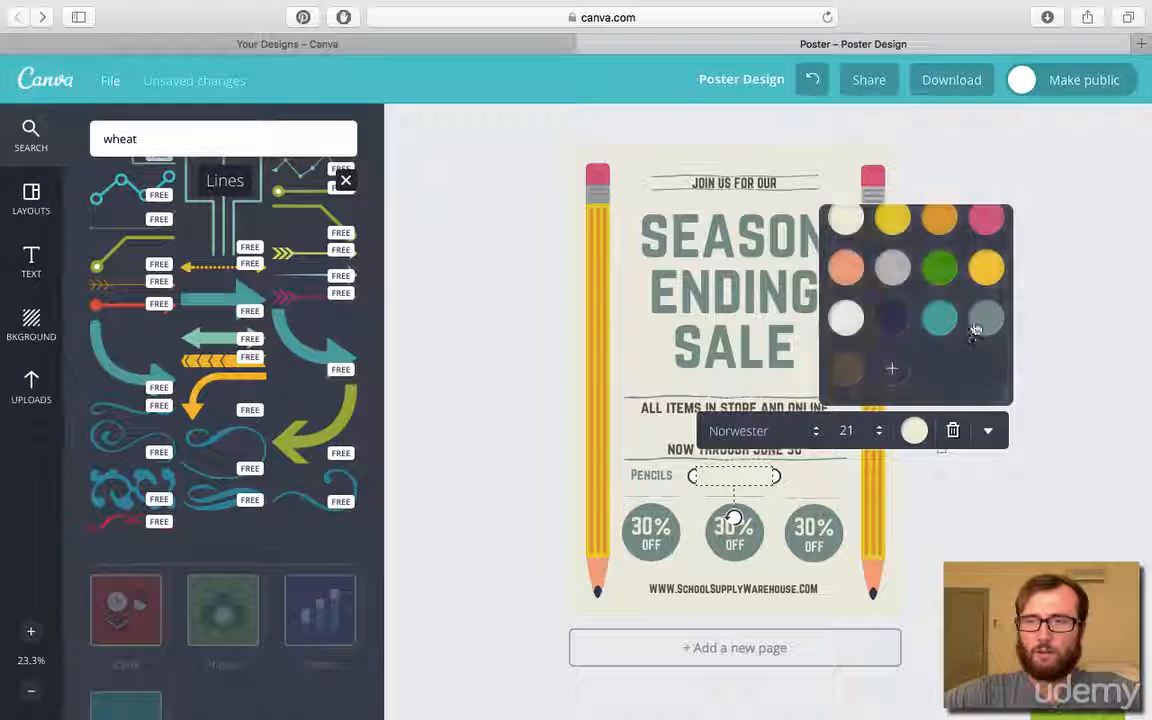
left_click(813, 474)
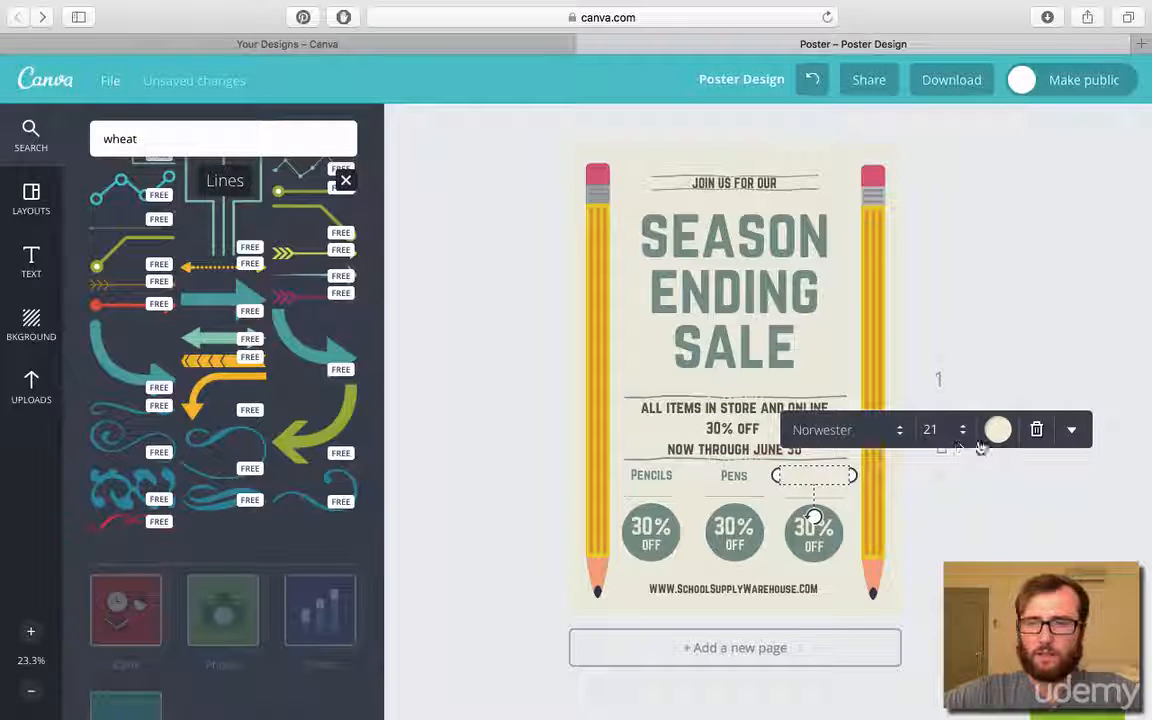
left_click(997, 430)
left_click(1070, 318)
type("Erasers")
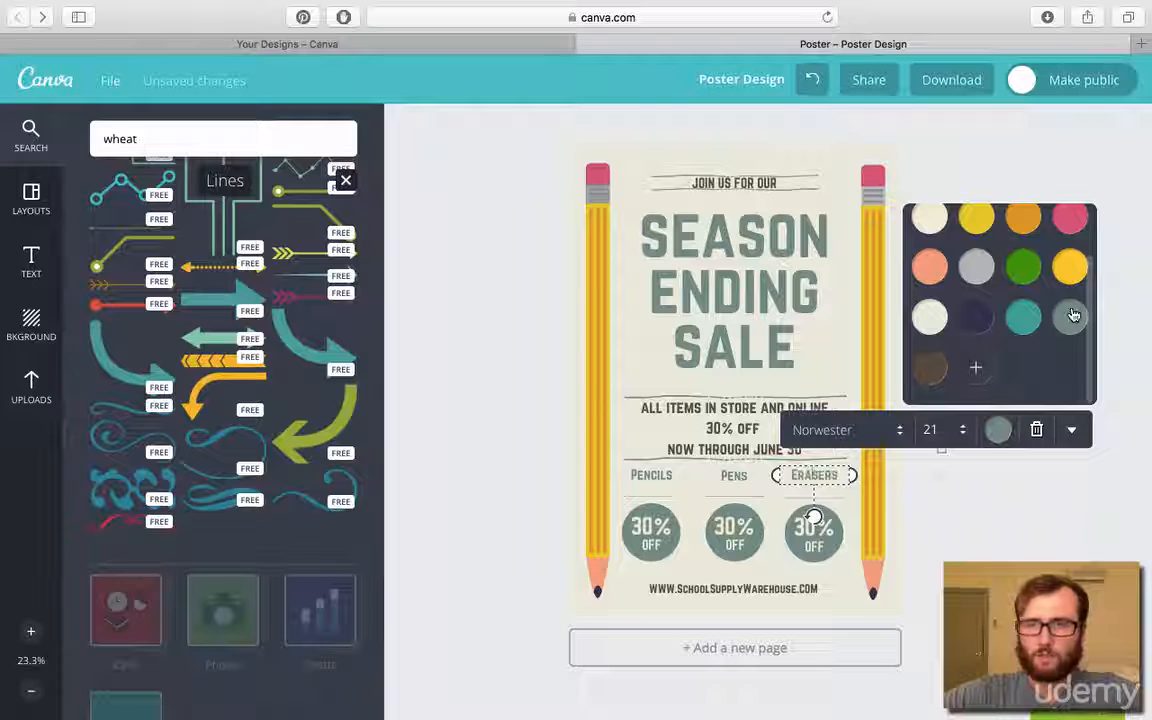
Step: Move the three product labels together slightly down, closer to the thin lines above the discount circles
left_click(635, 475)
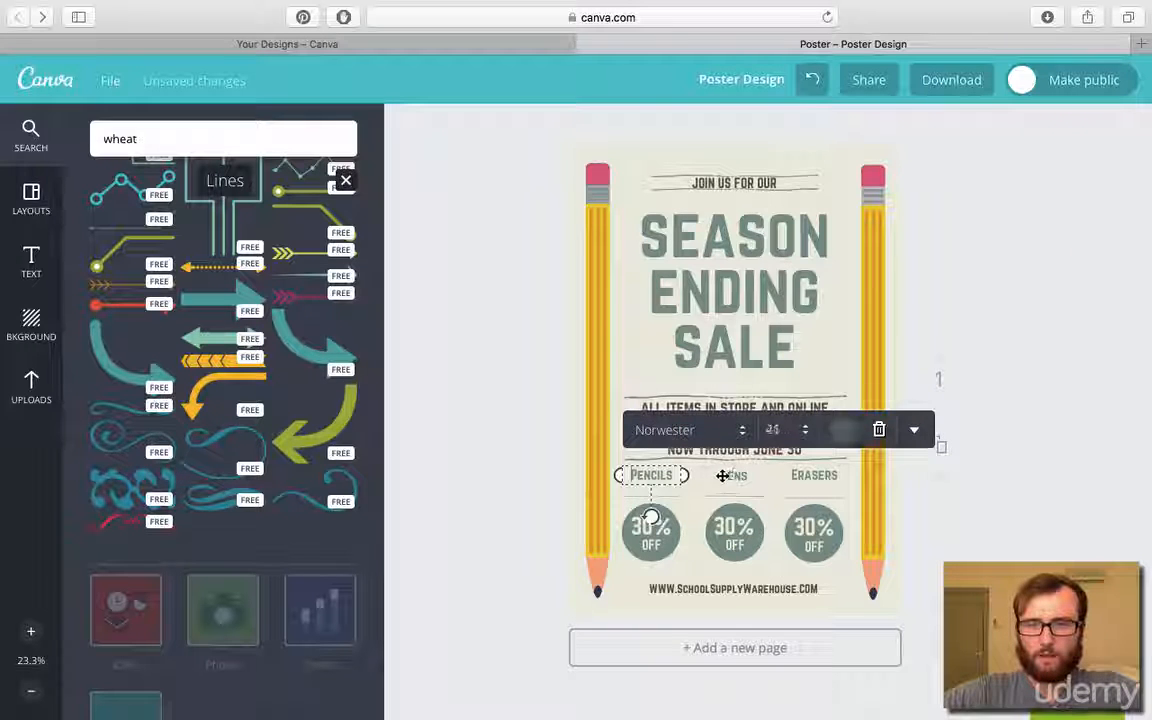
left_click(733, 476, "shift")
left_click(815, 475, "shift")
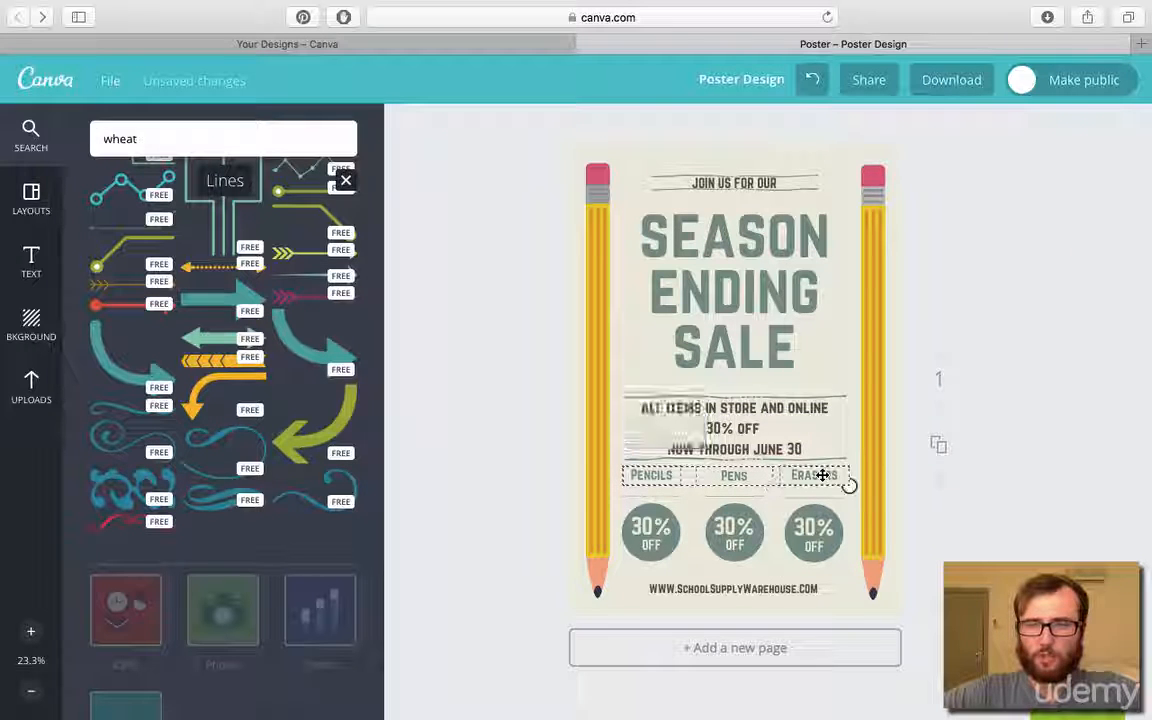
left_click_drag(817, 477, 817, 483)
left_click(1007, 513)
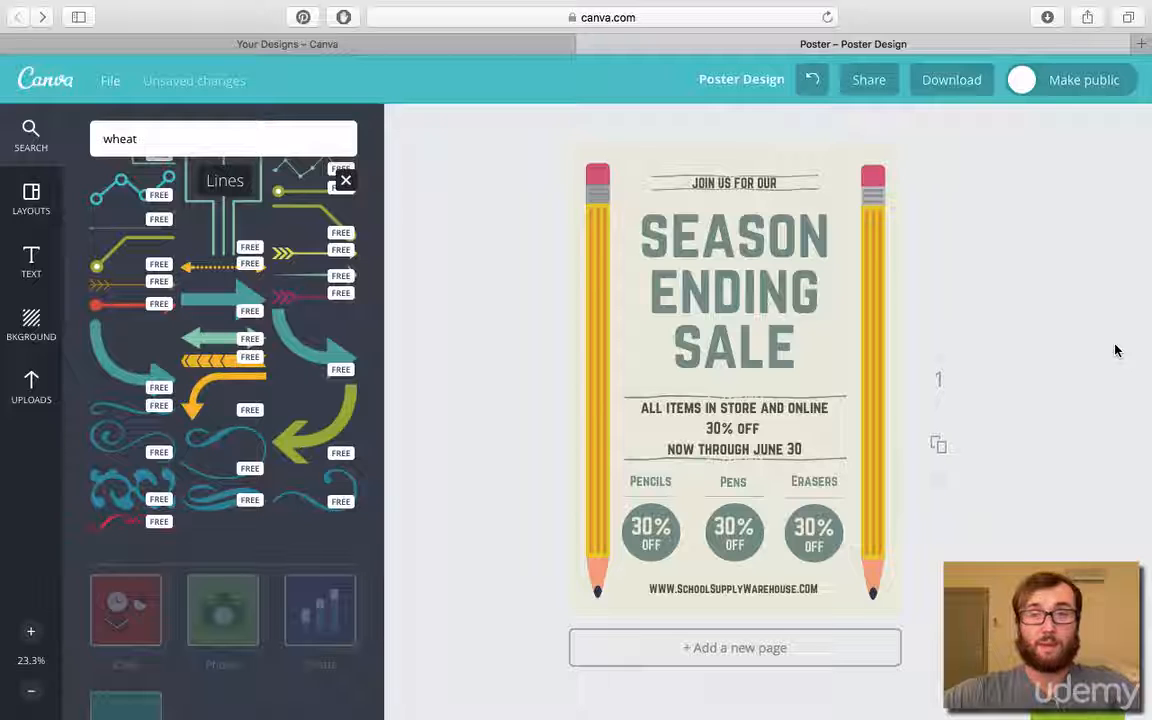
Step: Browse the available poster layouts and check which download formats are offered for the design
left_click(52, 126)
left_click(52, 197)
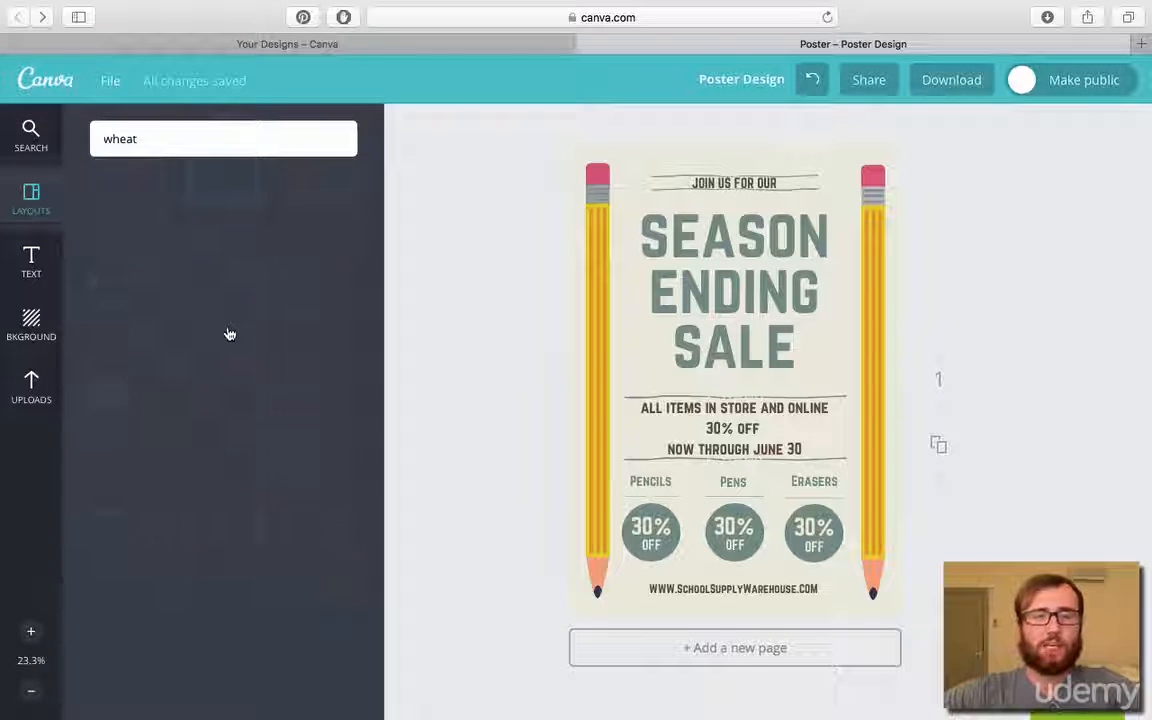
scroll(231, 335, "down", 5)
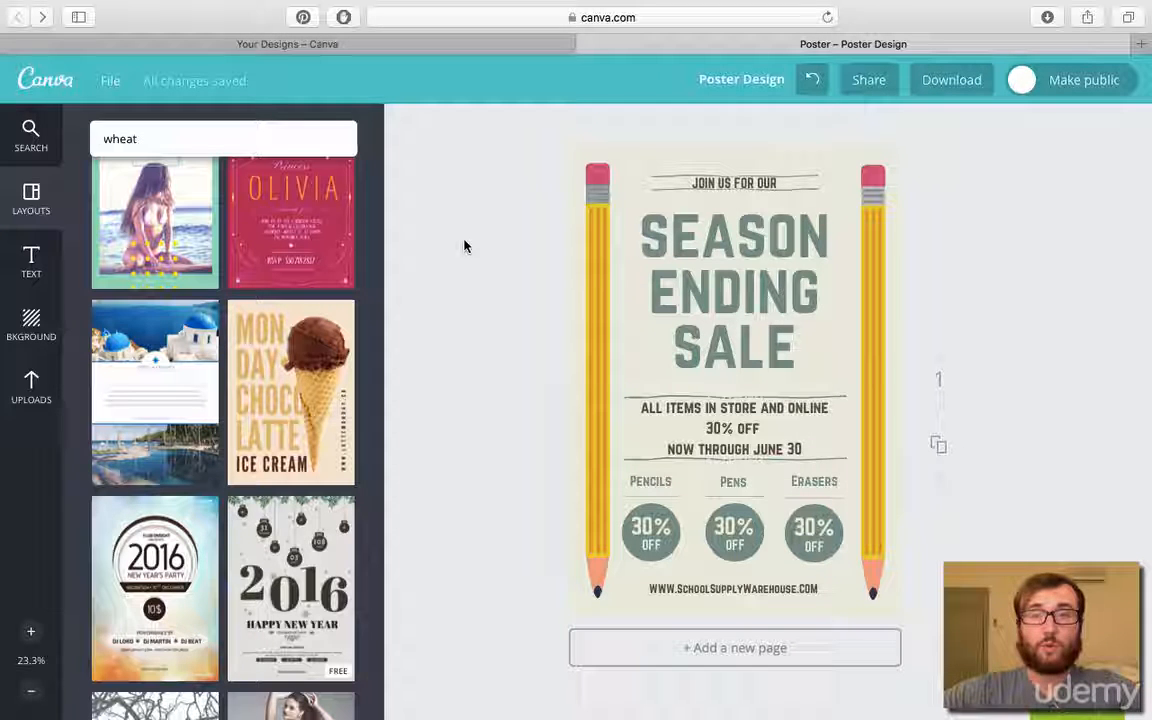
left_click(963, 82)
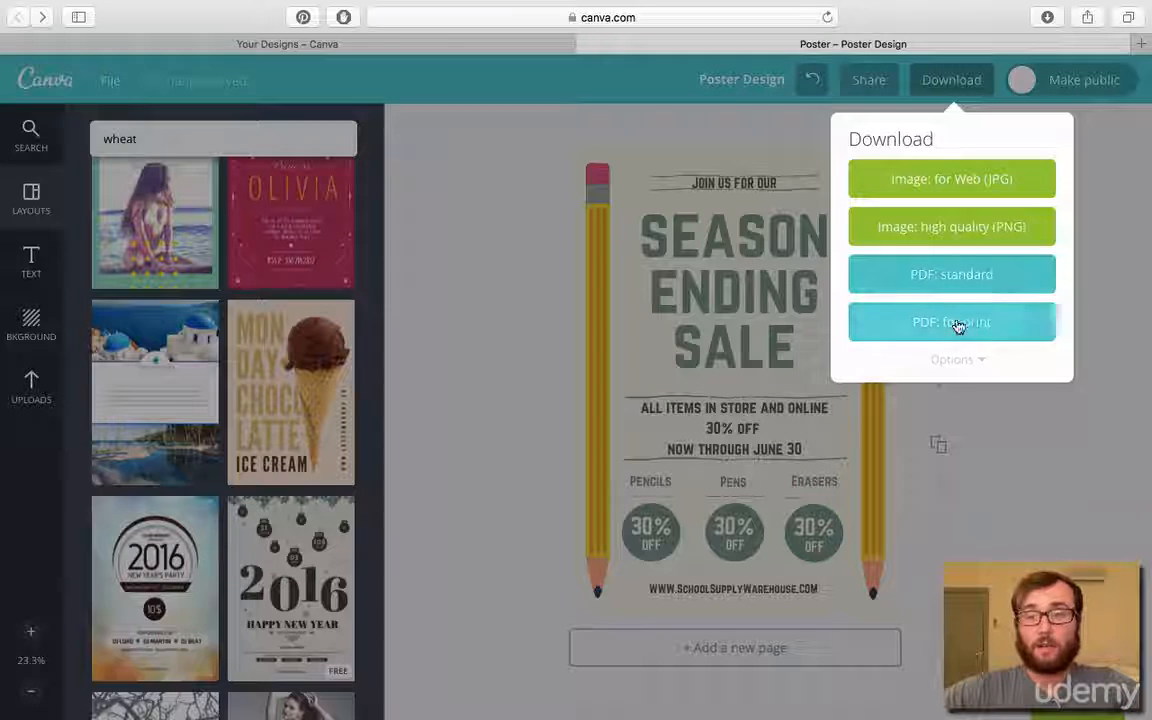
left_click(488, 304)
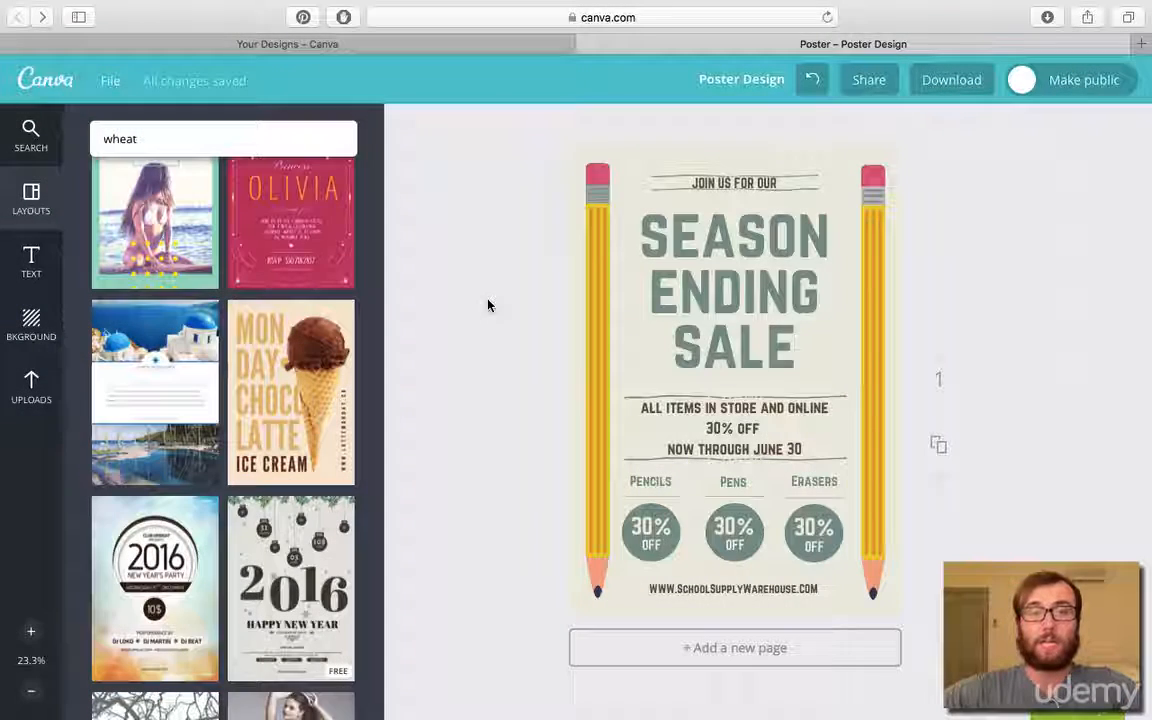